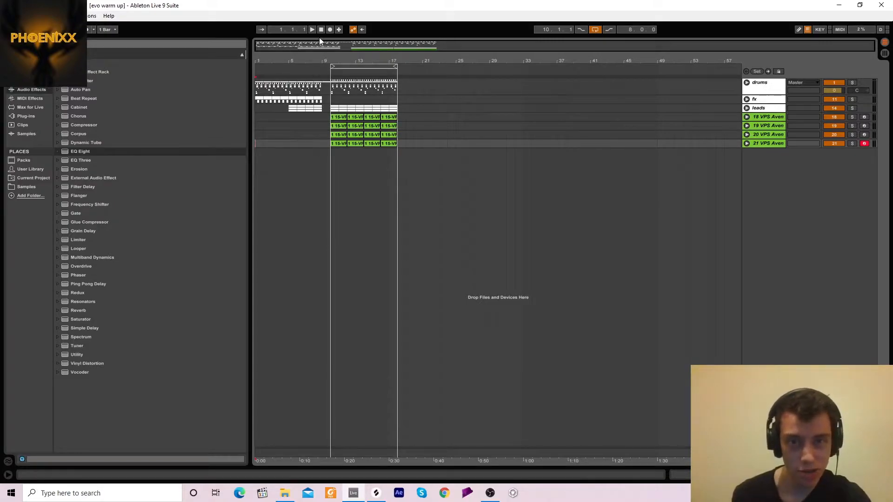
Step: Turn off the arrangement loop and play the arrangement from the start through the end of the last clips
click(594, 30)
key(space)
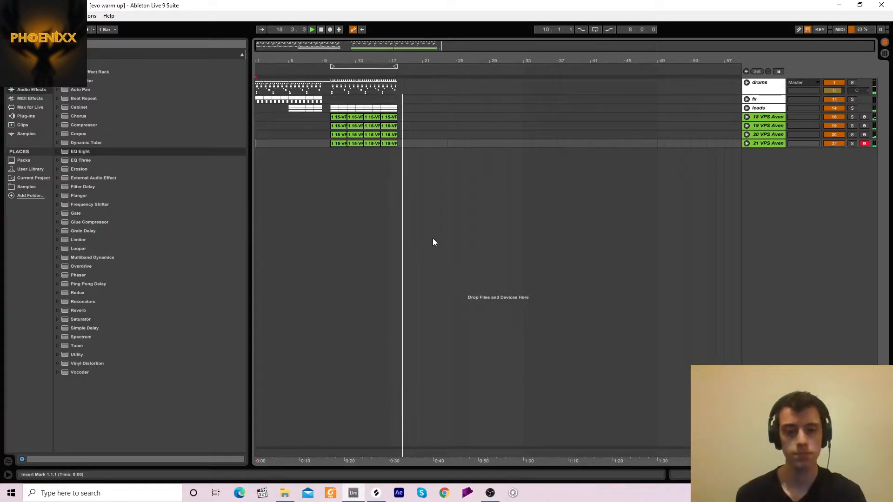
key(space)
Step: Unfold the drums group and its top kick 1 track to show the individual drum clips and waveform
drag(268, 61, 269, 79)
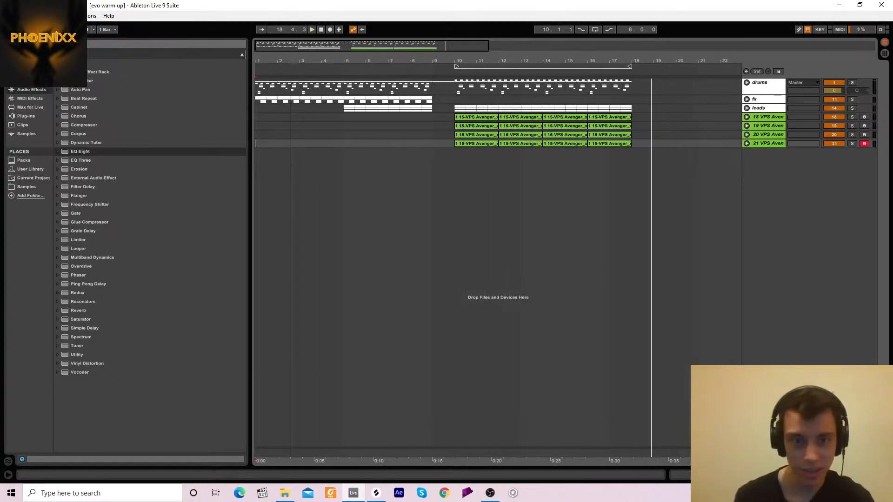
click(747, 82)
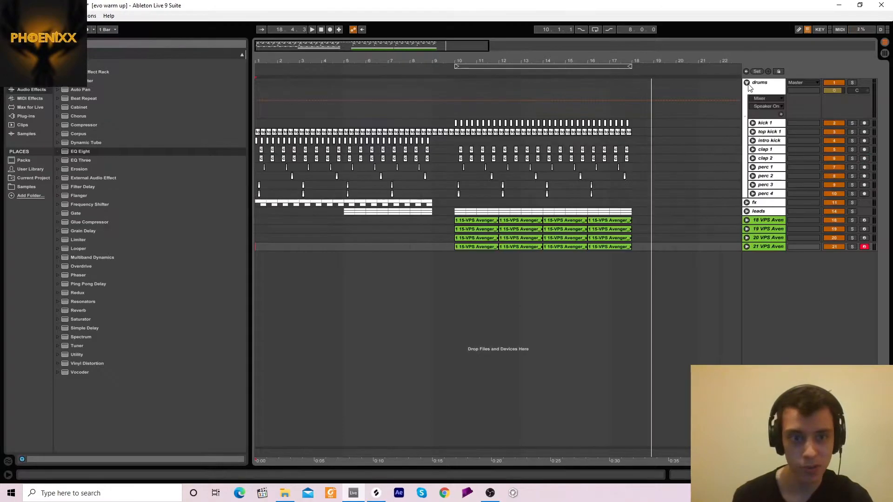
drag(265, 61, 272, 75)
click(752, 133)
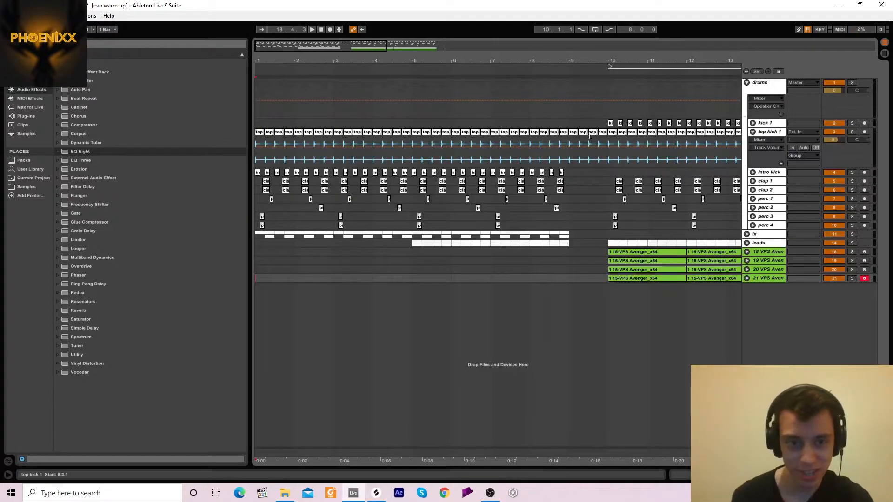
drag(270, 62, 272, 61)
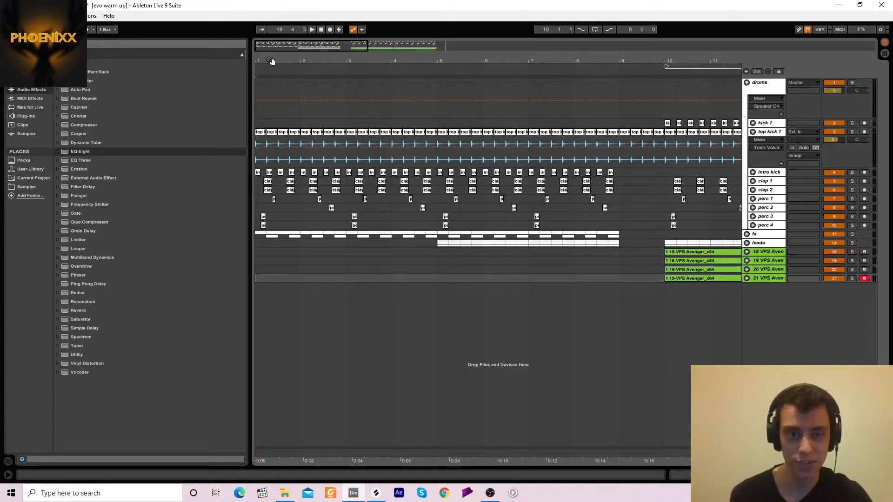
drag(272, 61, 279, 60)
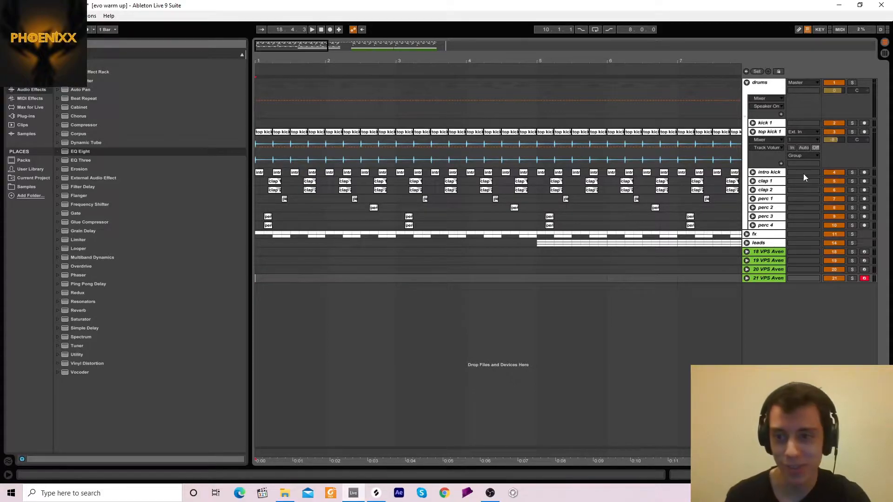
Step: Unfold the intro kick track and audition it soloed from the start of the arrangement
click(753, 172)
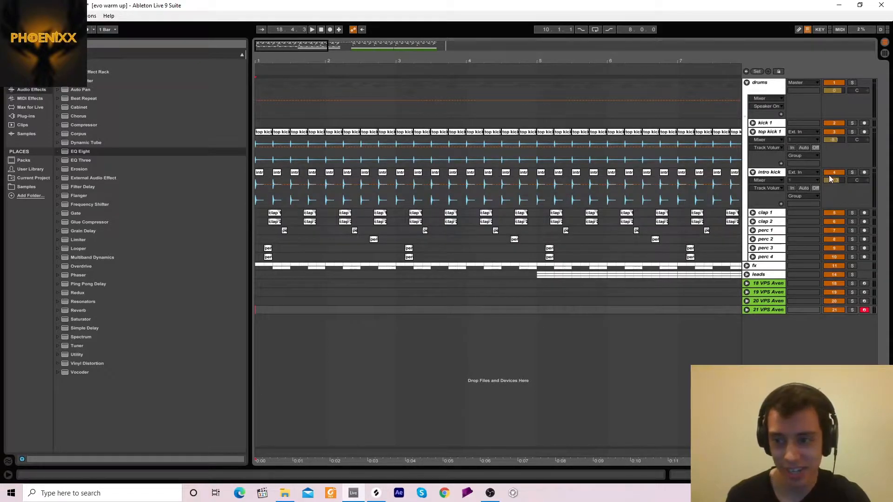
click(851, 173)
key(space)
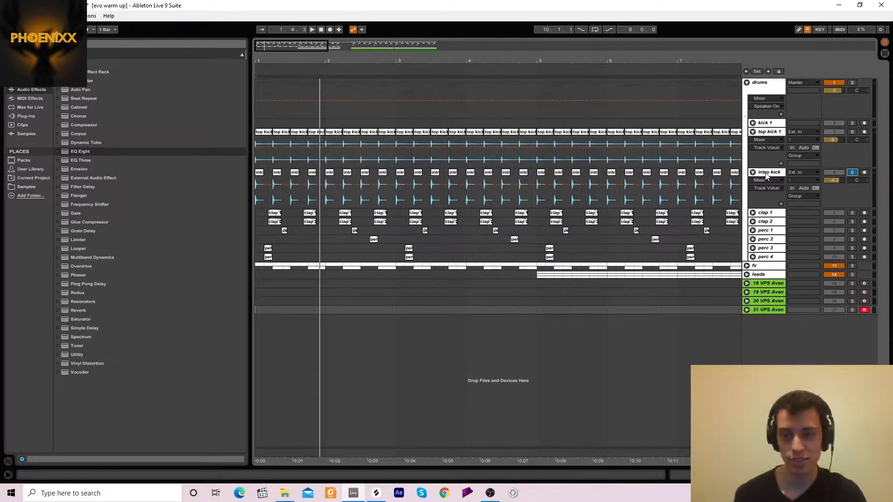
key(space)
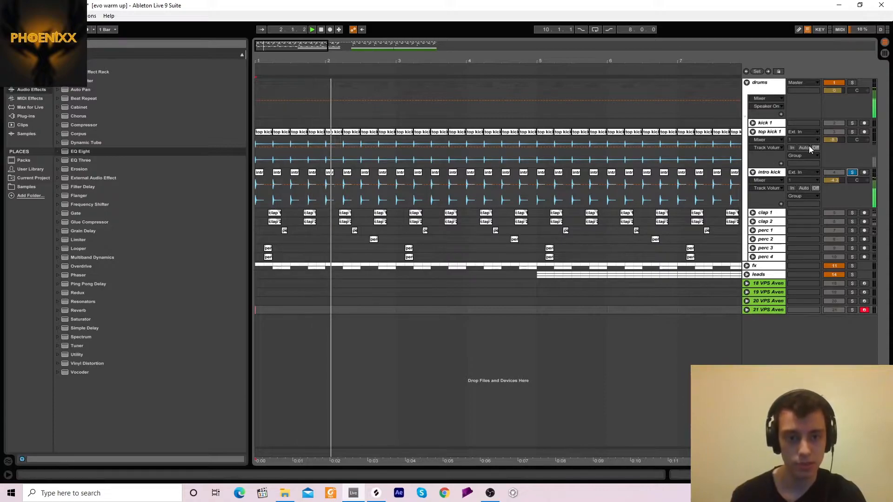
Step: Solo top kick 1 in place of the intro kick and audition it from the start
click(854, 131)
click(779, 132)
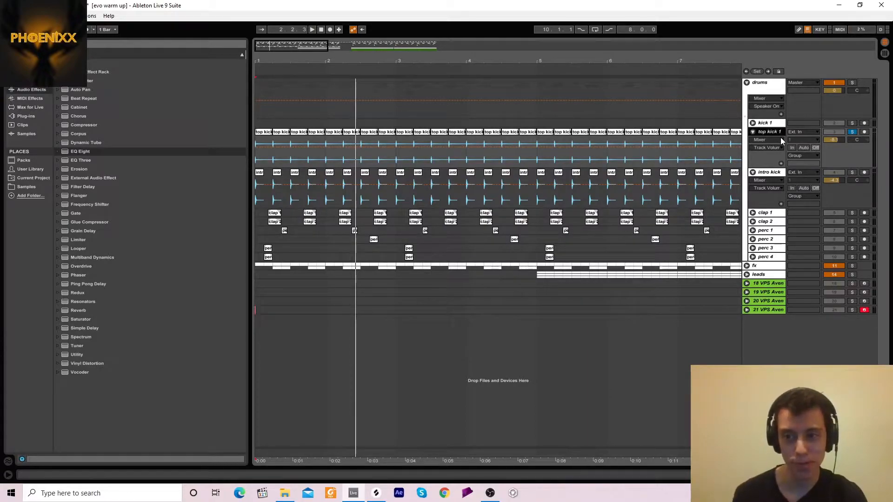
key(space)
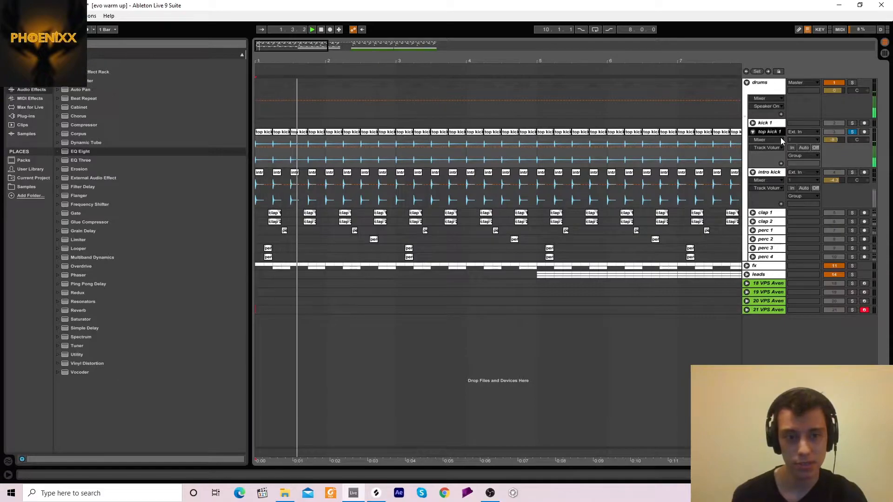
Step: Add the intro kick to the soloed top kick 1, play both layers together, and clear the solos
click(853, 172)
key(space)
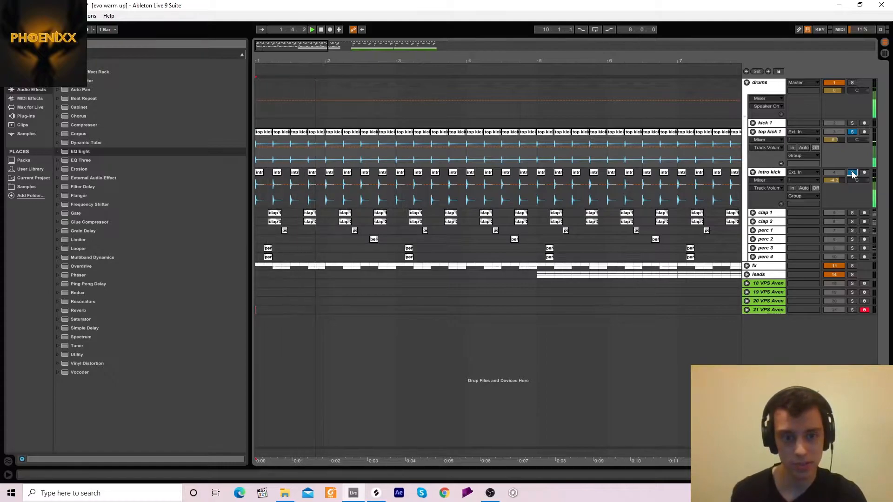
key(space)
click(852, 173)
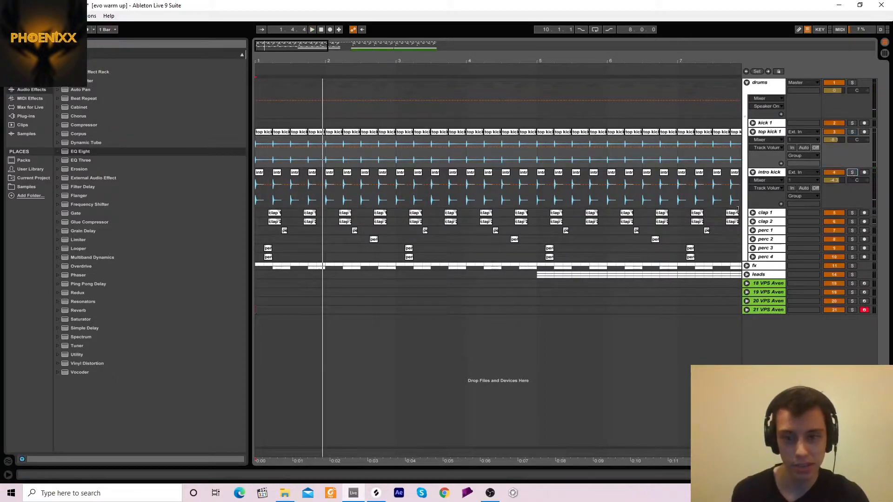
Step: Audition clap 1 and clap 2 by soloing each track in turn during playback
click(849, 213)
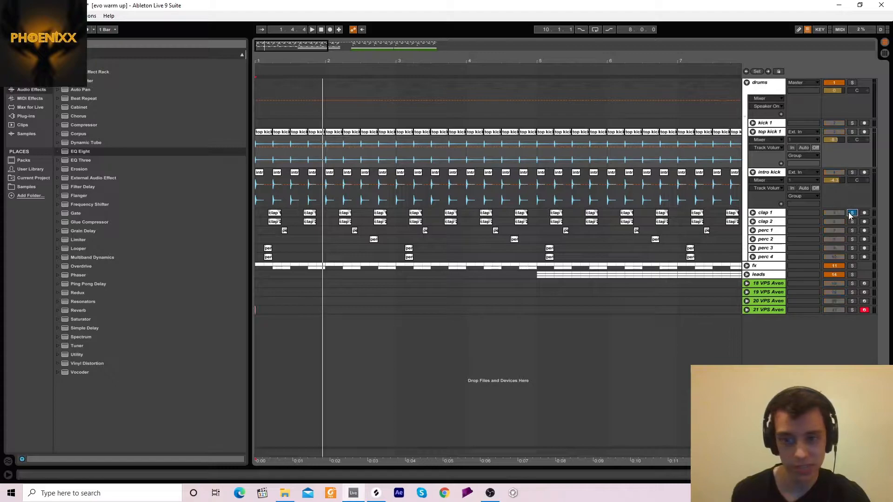
key(space)
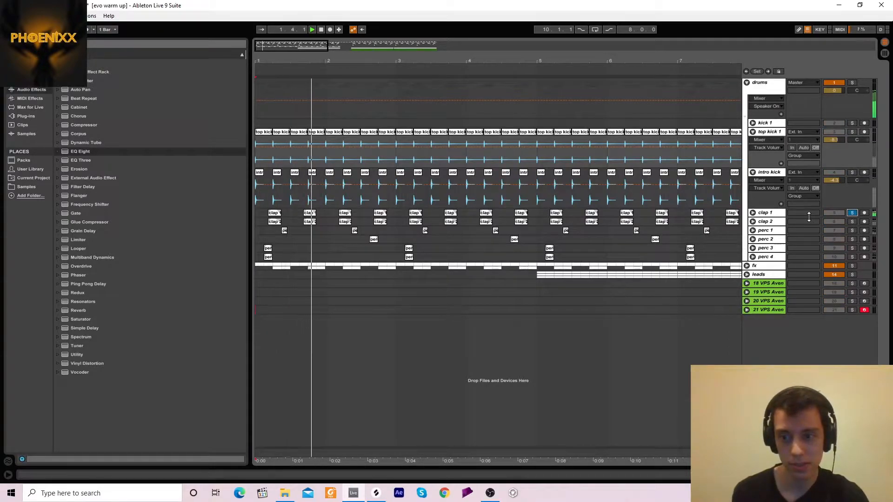
click(852, 222)
key(space)
key(space)
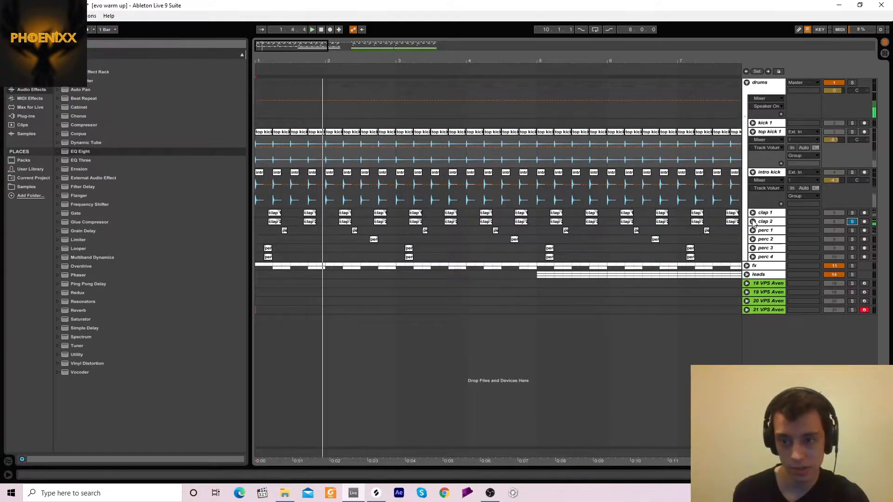
Step: Show the effect devices on clap 2, the intro kick and top kick 1 for inspection
double_click(765, 222)
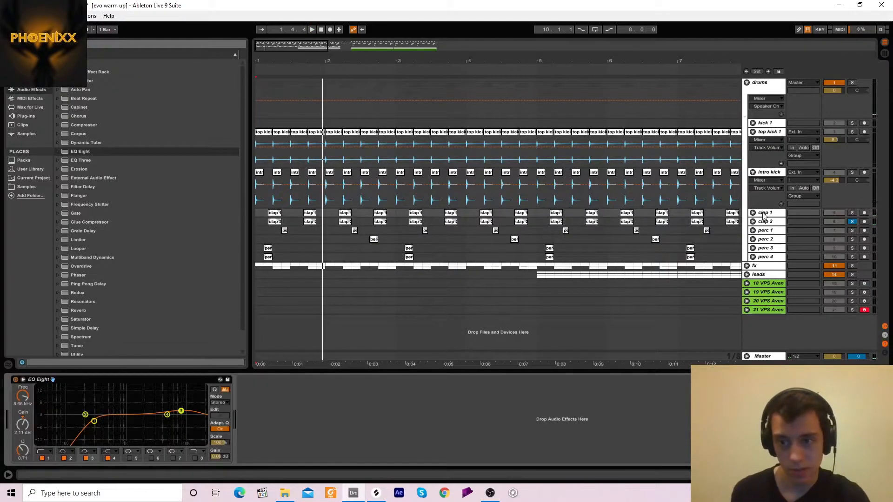
click(767, 173)
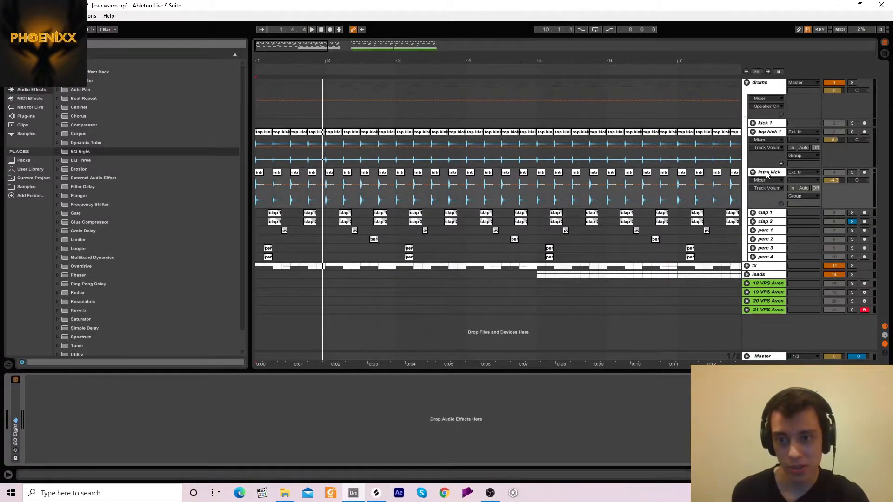
click(769, 132)
Step: Unfold perc 1, select its first clip and audition the track soloed from there
drag(267, 58, 284, 95)
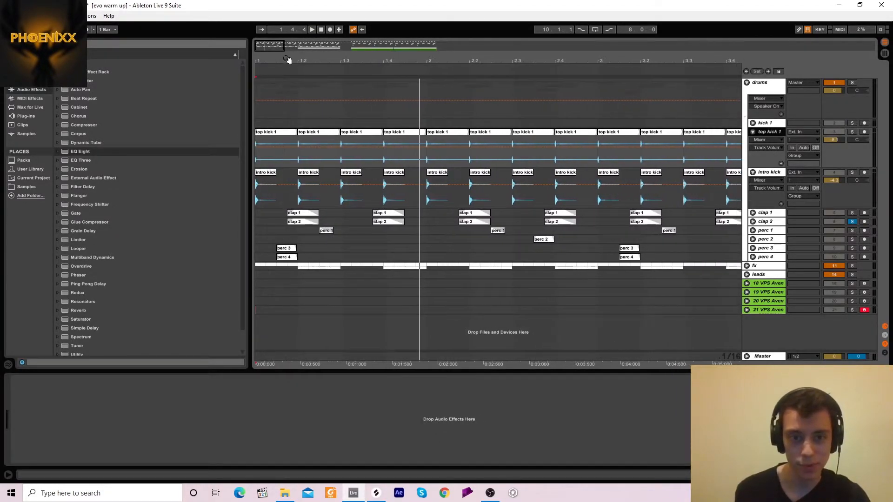
click(752, 230)
click(324, 235)
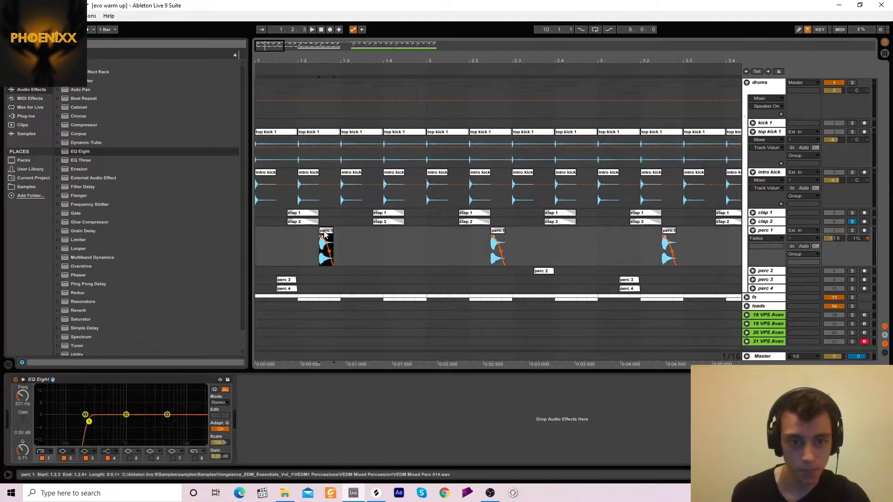
click(852, 230)
key(space)
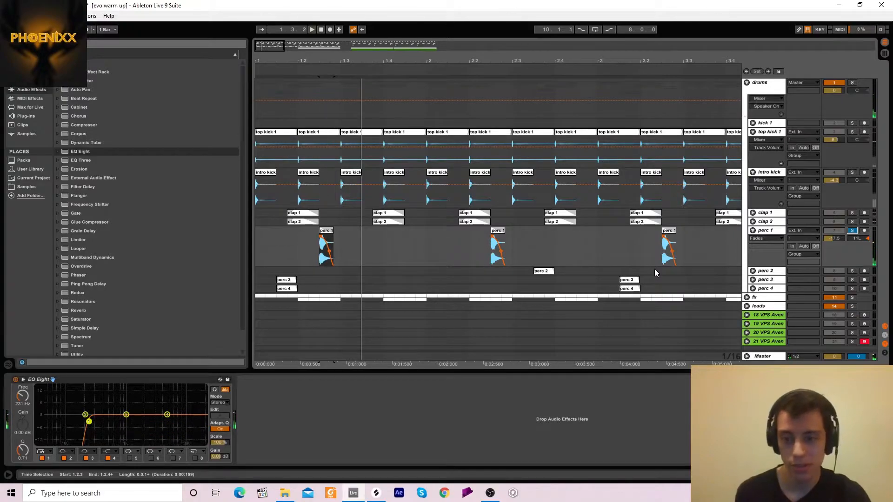
Step: Unfold perc 3, solo it and play it from its first clip
click(752, 280)
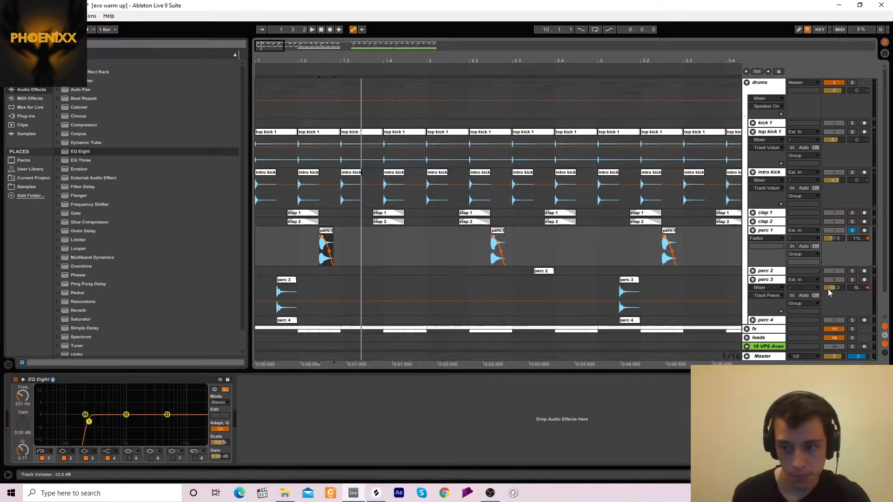
click(852, 279)
key(space)
key(space)
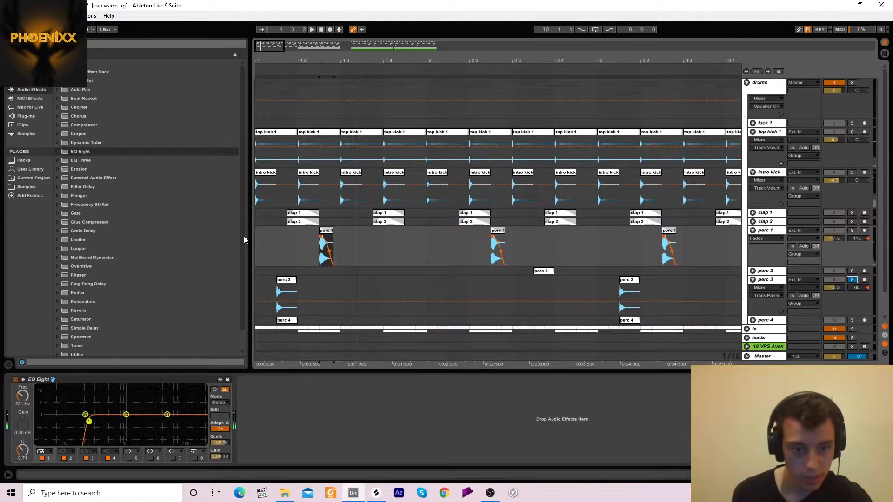
click(286, 294)
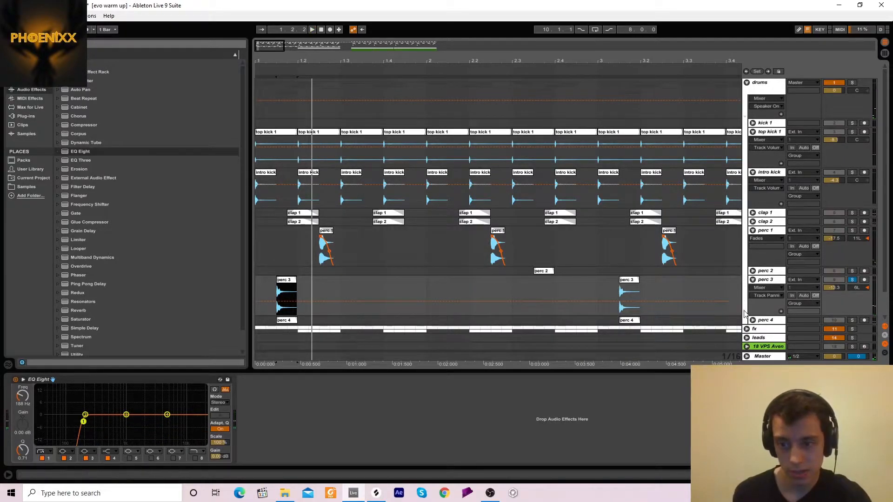
Step: Unfold perc 4, audition it soloed and show the EQ Eight on its track
click(752, 320)
click(852, 314)
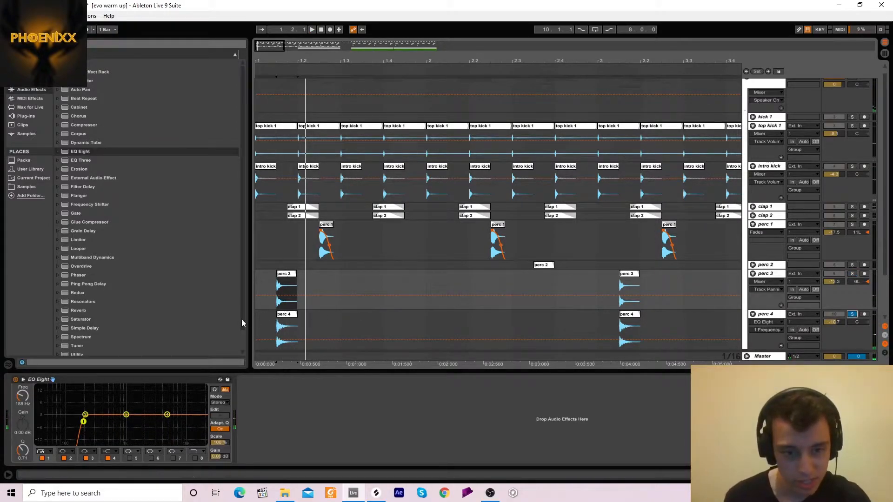
click(287, 316)
drag(81, 420, 85, 421)
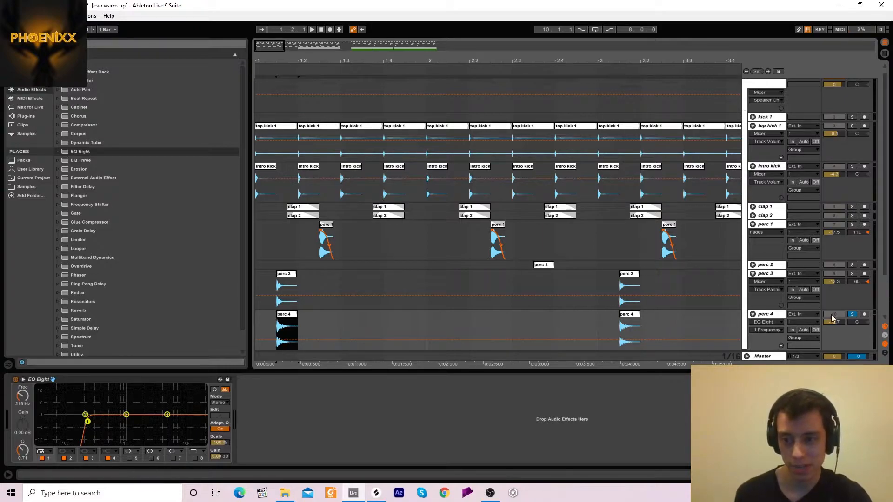
Step: Solo the whole drums group and play all its layers together from the start of the arrangement
scroll(879, 105, up, 1)
click(852, 83)
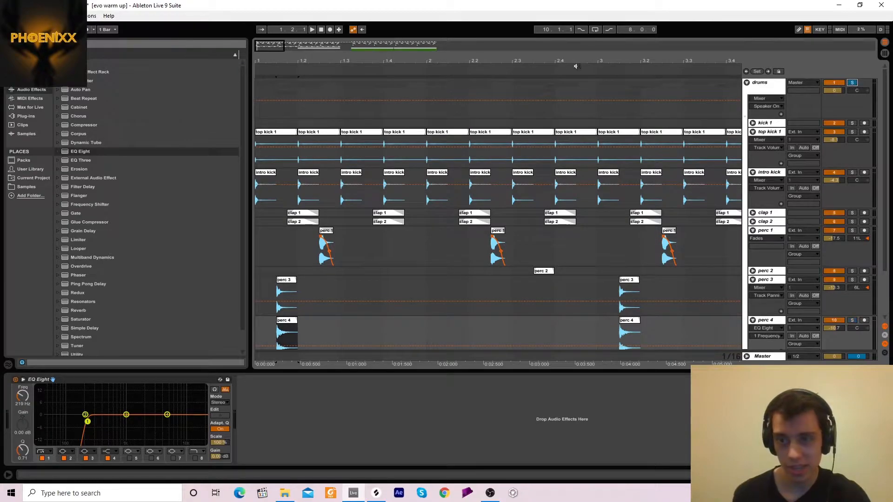
click(321, 30)
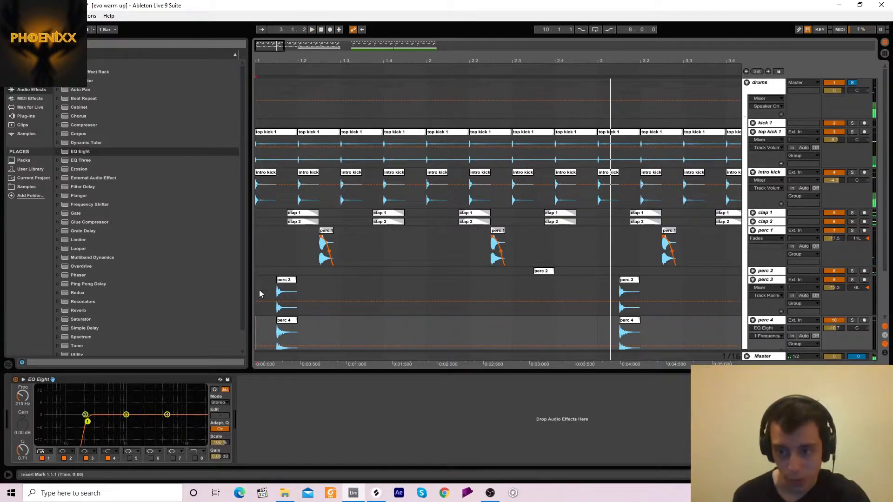
Step: Select the perc 2 clip, unfold its track and audition it soloed
click(542, 273)
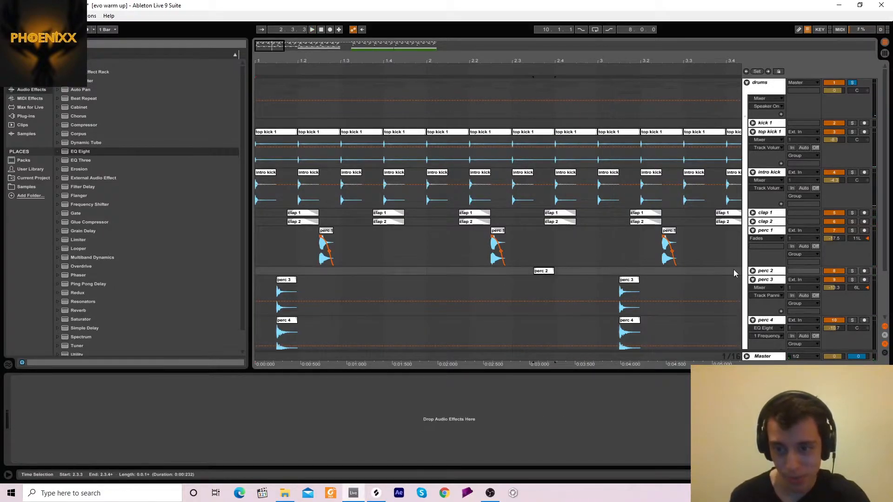
click(753, 271)
click(853, 272)
key(space)
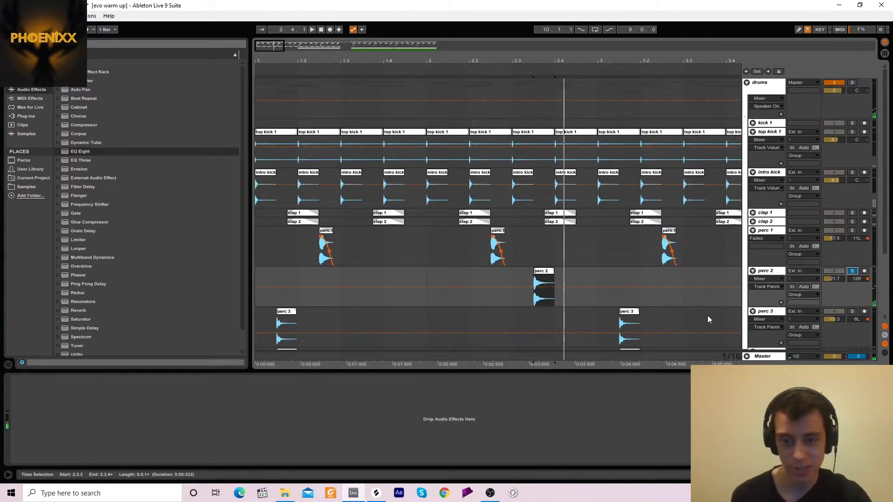
Step: Fold the four perc tracks, intro kick and top kick 1, and collapse the drums group
click(752, 231)
click(753, 240)
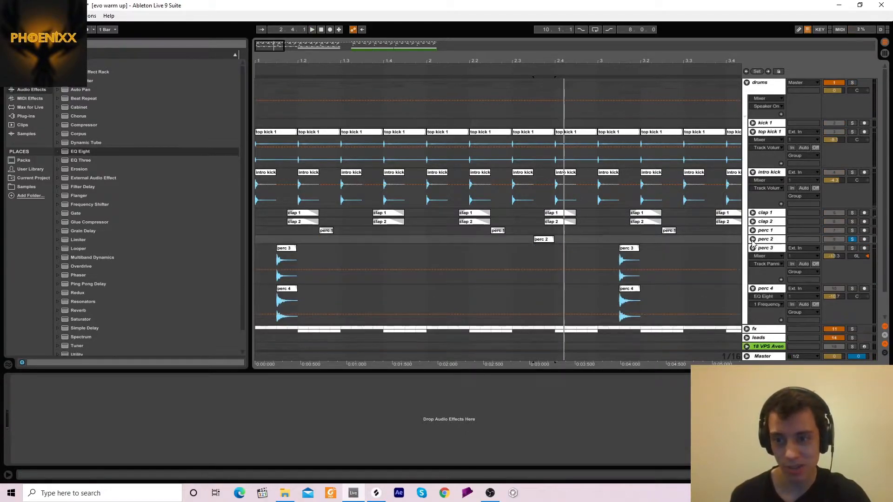
click(753, 248)
click(753, 257)
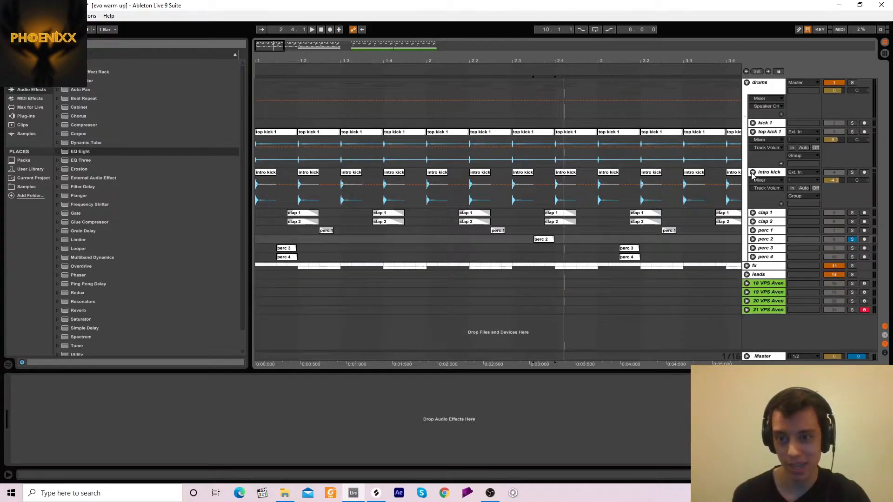
click(752, 172)
click(753, 132)
click(747, 83)
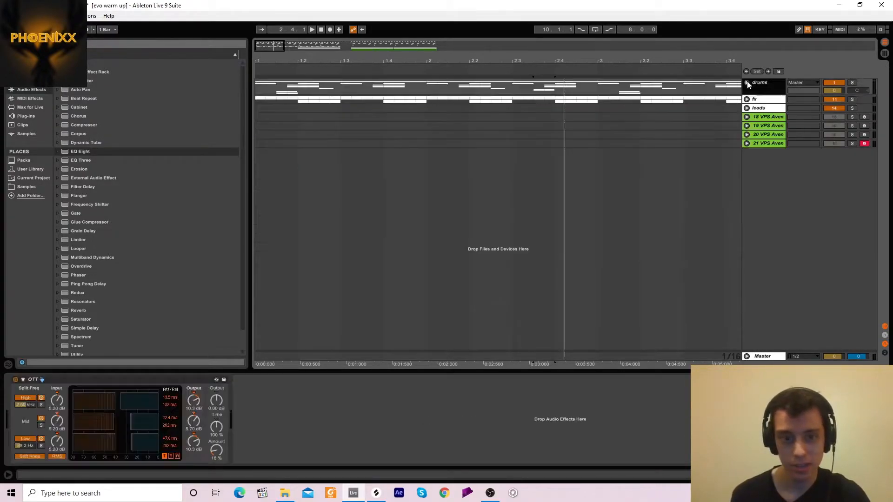
Step: Unfold the fx group, select the first fx 1 clip and audition its track soloed
click(747, 100)
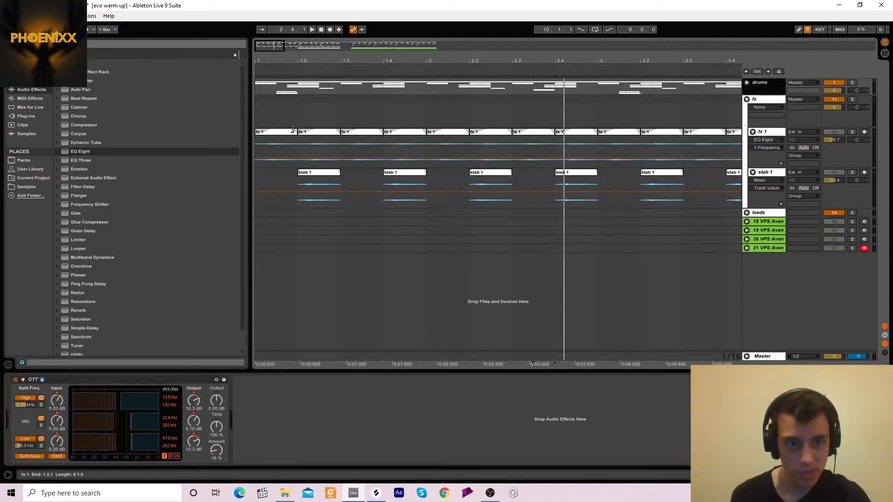
click(275, 144)
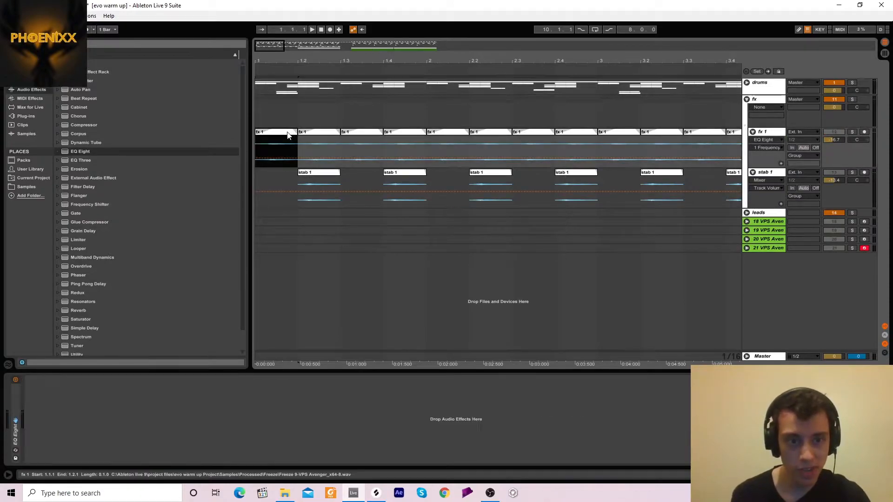
click(852, 132)
key(space)
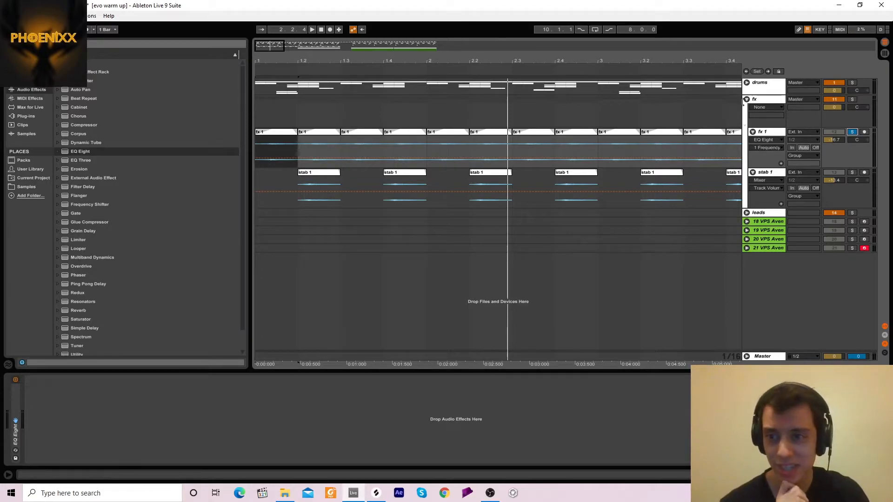
Step: Play the drums group soloed from the start, adding the fx 1 and stab 1 tracks to the solo one by one
click(853, 83)
key(space)
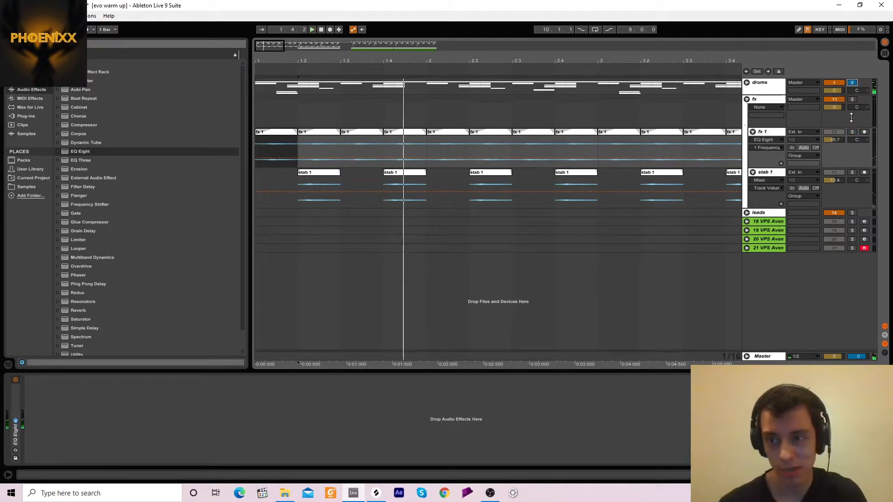
click(852, 132)
key(space)
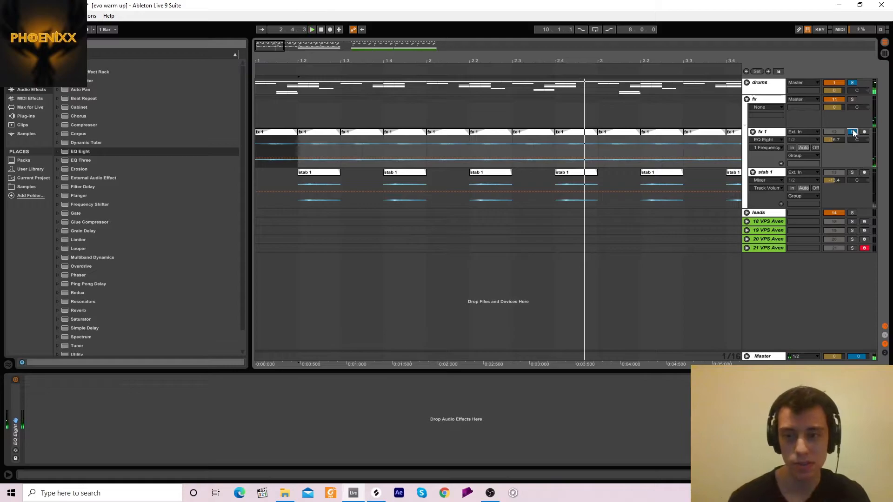
click(852, 172)
key(space)
key(space)
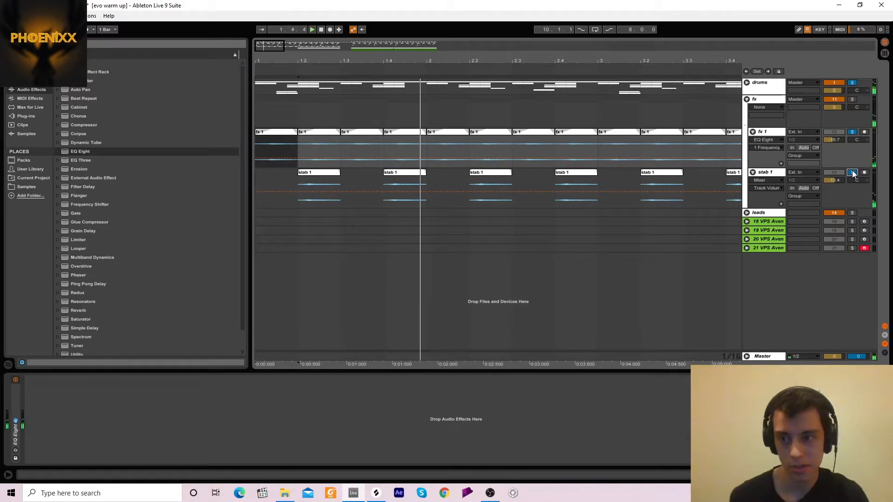
key(space)
Step: Select the first stab 1 clip and audition its track soloed
click(313, 178)
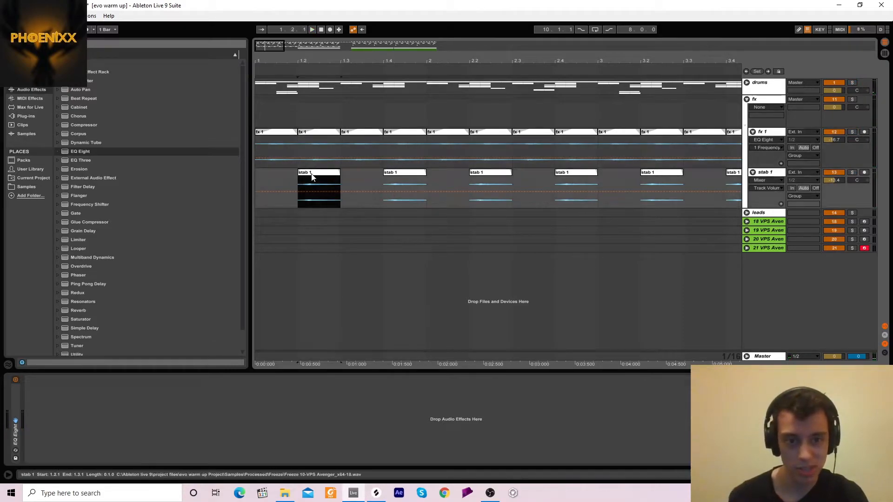
click(852, 173)
key(space)
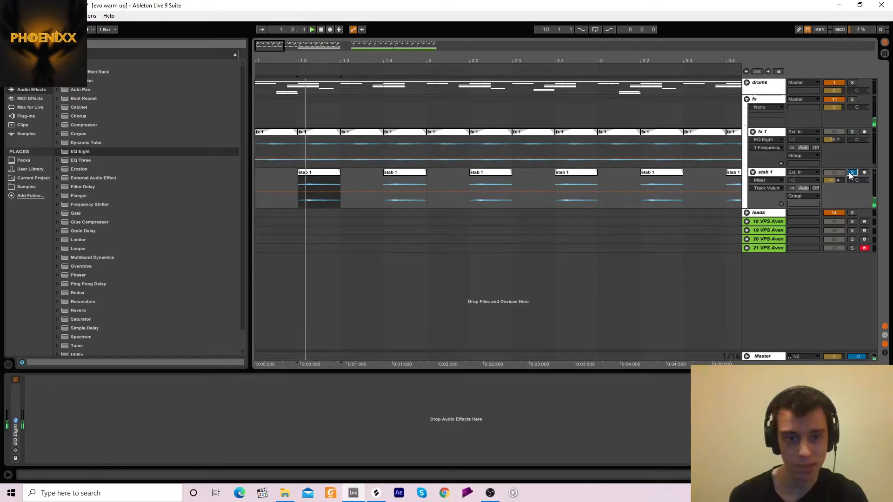
key(space)
Step: Solo fx 1 together with stab 1 and play both from the start of the arrangement
click(278, 145)
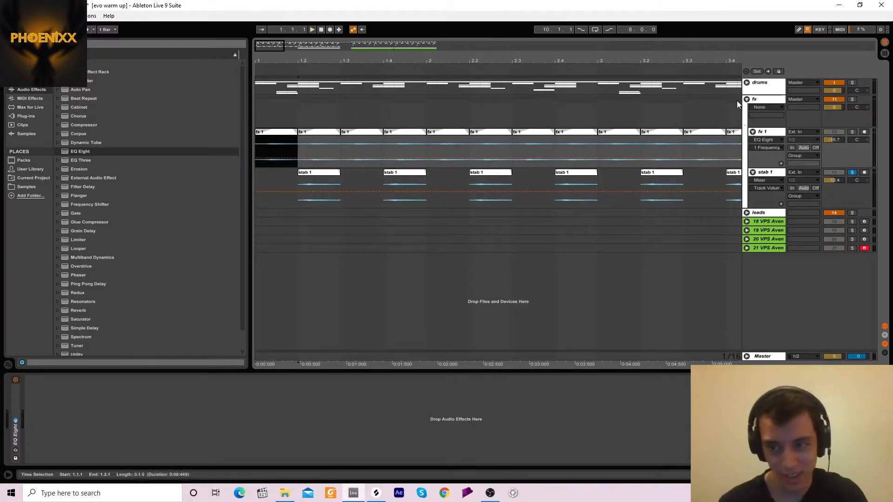
click(852, 132)
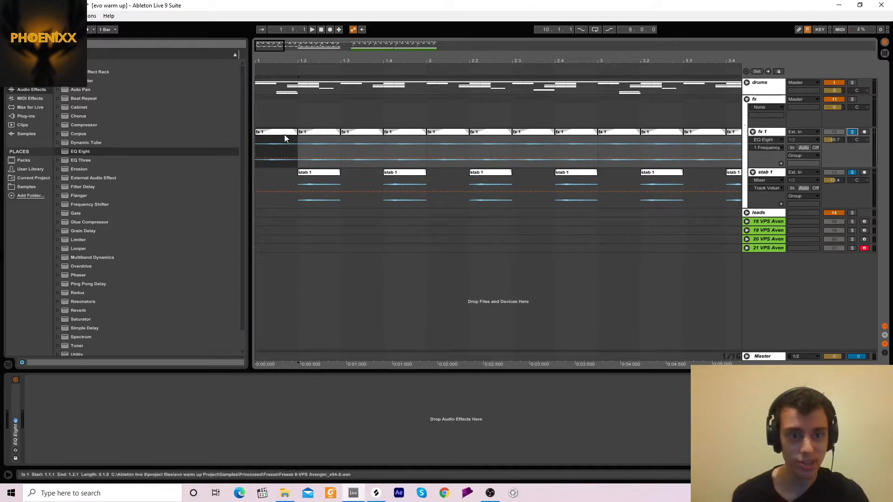
key(space)
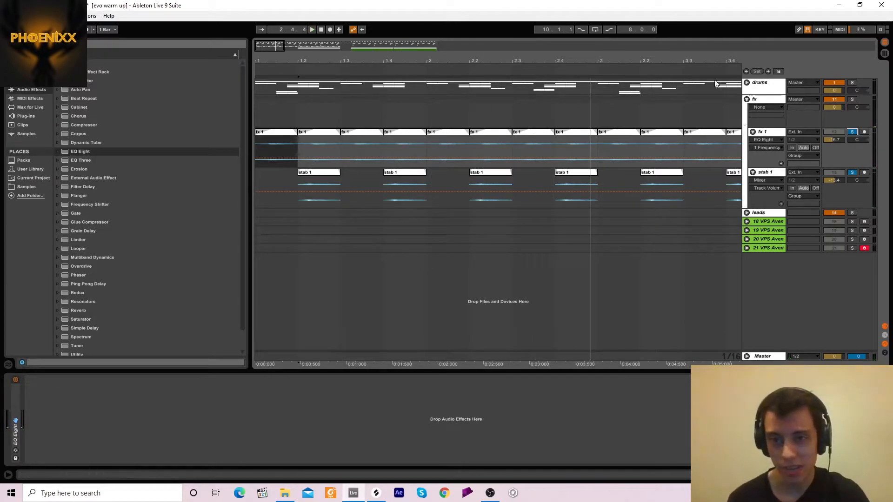
Step: Collapse the fx group, expand the leads group and unfold the lead 1 track with the insert mark at bar 5
drag(589, 56, 311, 57)
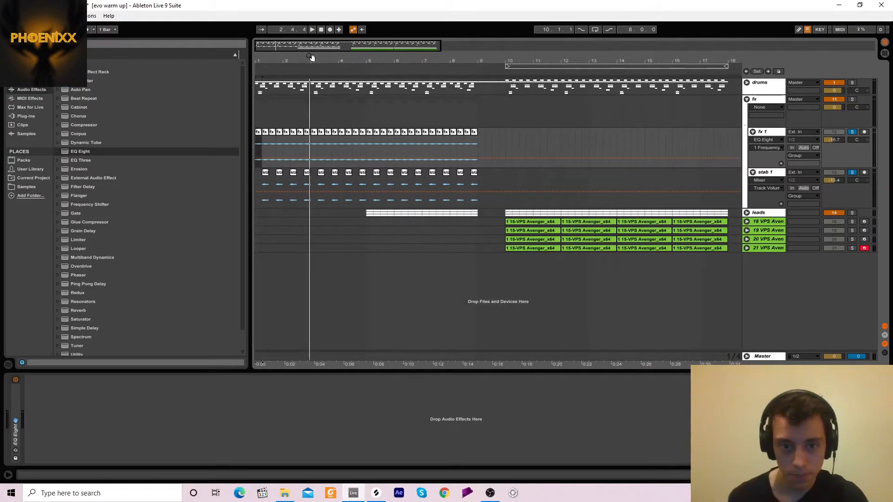
click(747, 99)
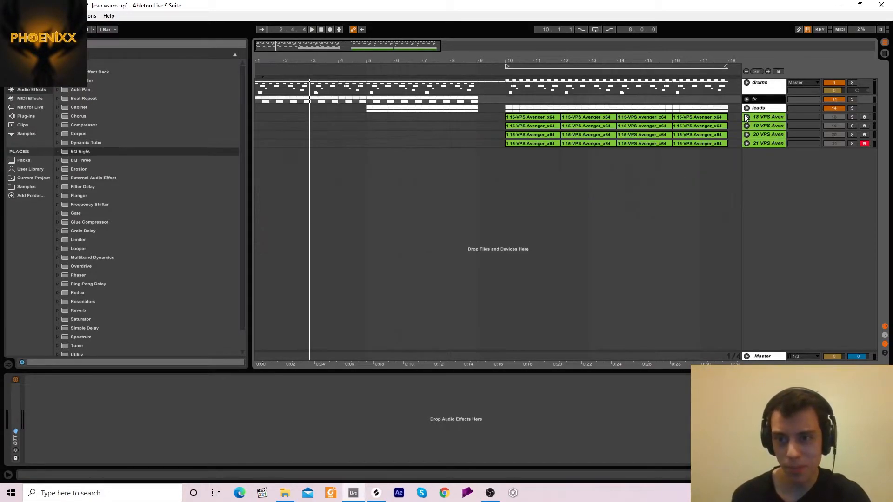
click(746, 108)
click(367, 145)
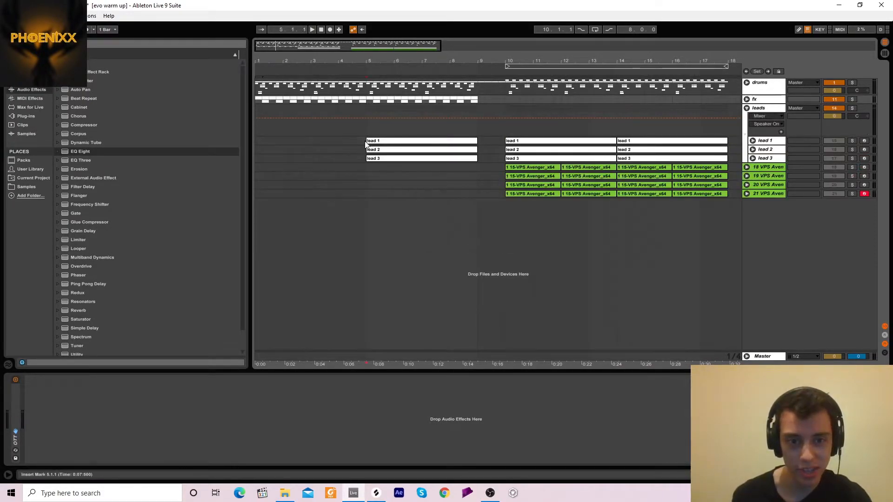
click(752, 141)
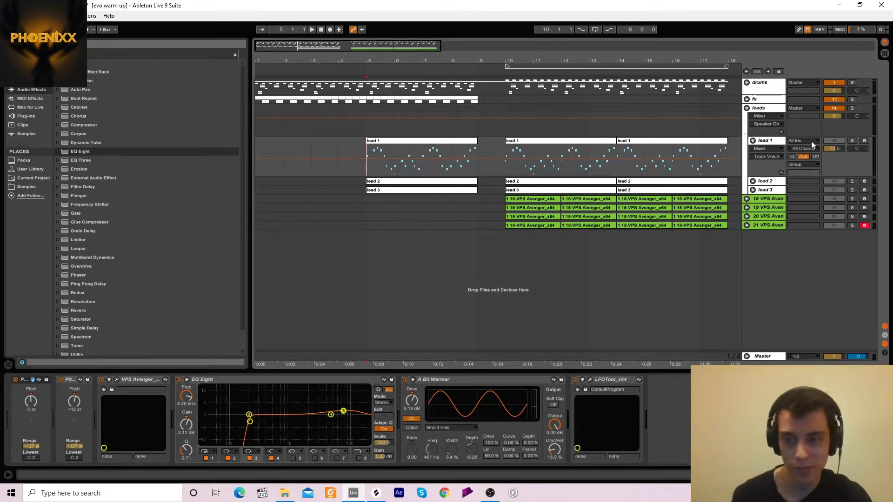
Step: Solo the whole leads group and play all its layers together from around bar 10
click(852, 141)
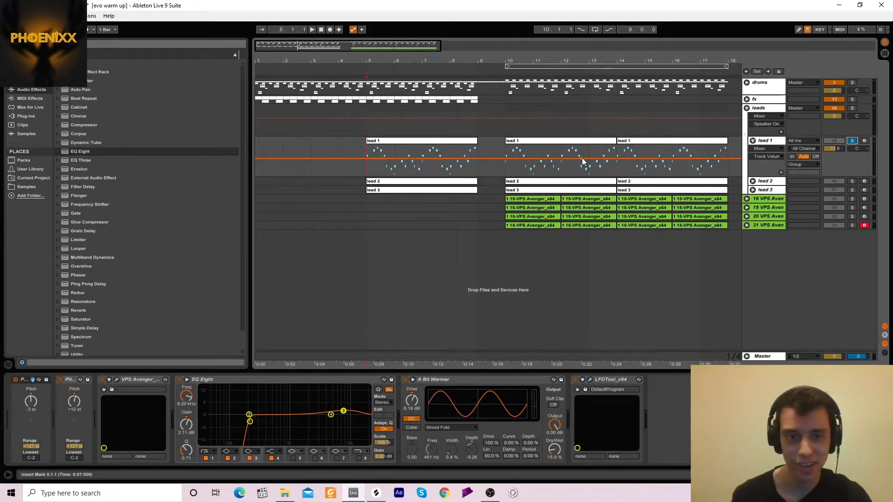
drag(360, 58, 339, 58)
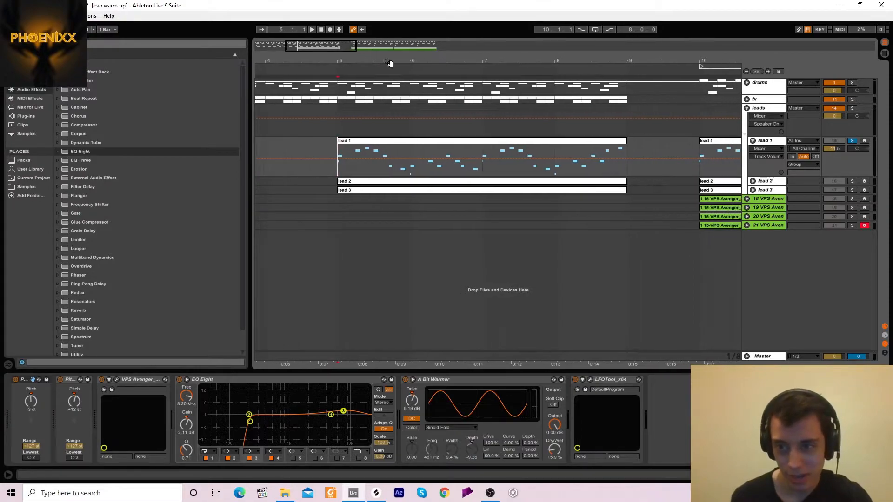
click(852, 109)
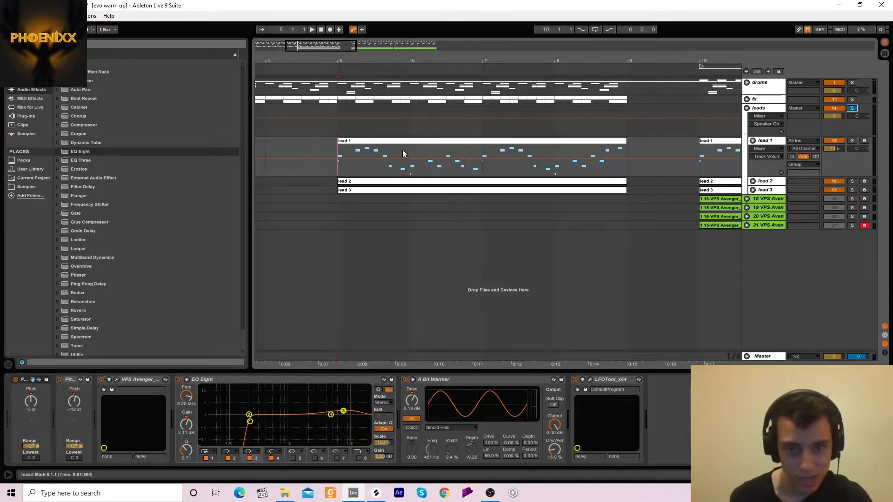
scroll(549, 115, right, 3)
click(530, 150)
key(space)
drag(507, 61, 480, 34)
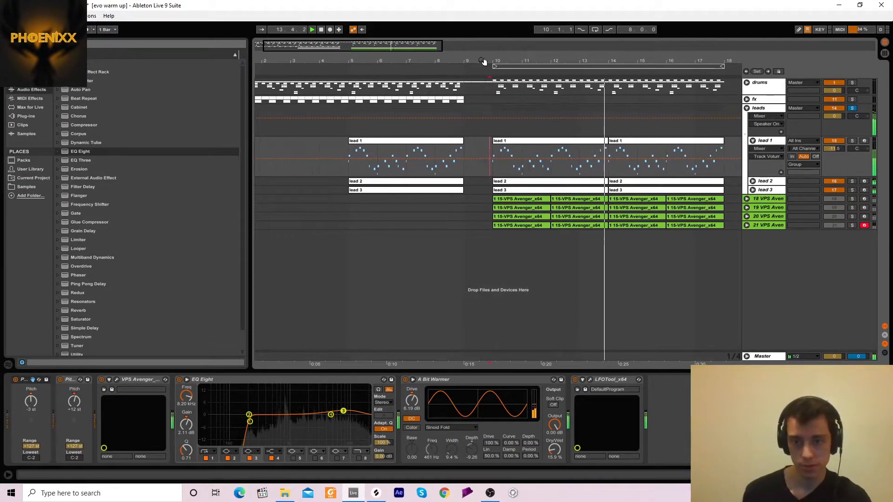
key(space)
Step: Return to bar 5, solo lead 1, then unfold the lead 2 track and solo it for playback
click(347, 148)
drag(355, 60, 355, 59)
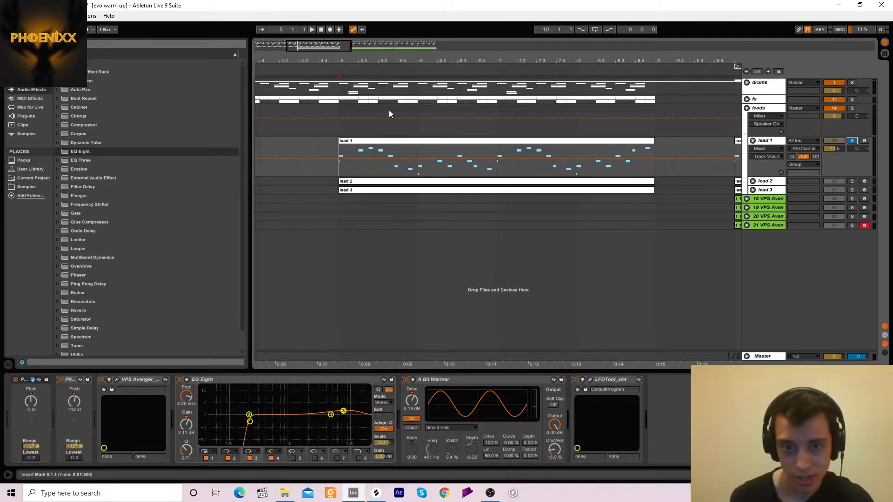
click(852, 140)
click(752, 182)
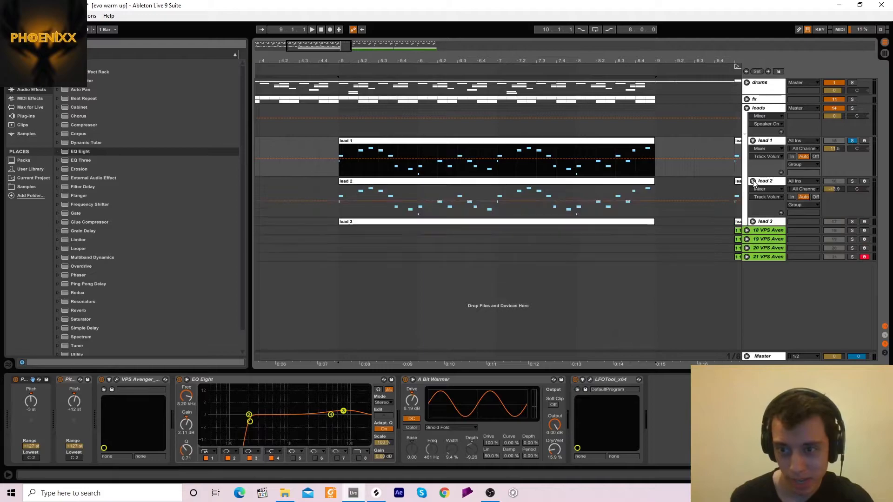
click(852, 181)
key(space)
Step: Solo lead 3 and audition its clip from bar 10
click(852, 221)
key(space)
drag(659, 58, 485, 58)
click(576, 221)
key(space)
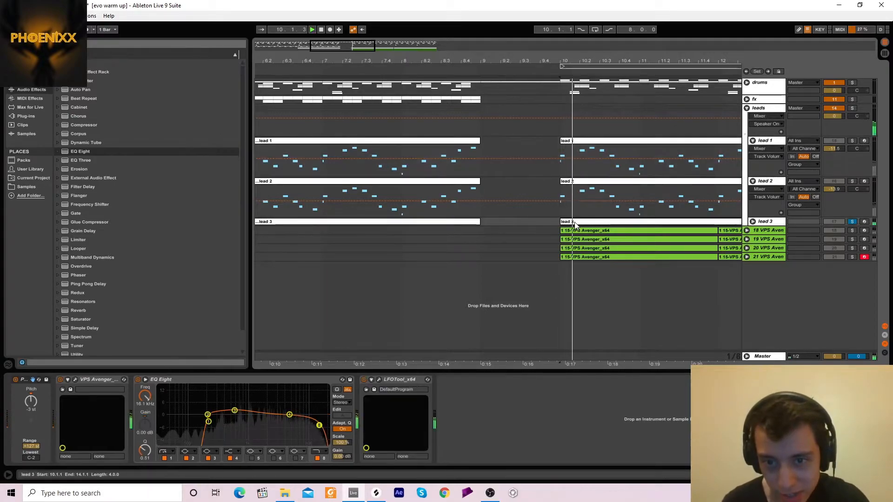
Step: Solo lead 2 and audition it from bar 10
click(852, 181)
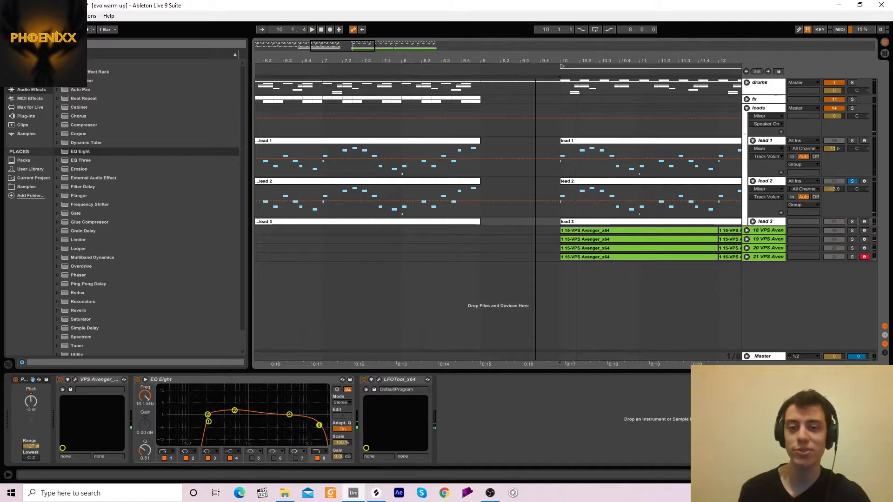
drag(536, 62, 392, 64)
click(417, 193)
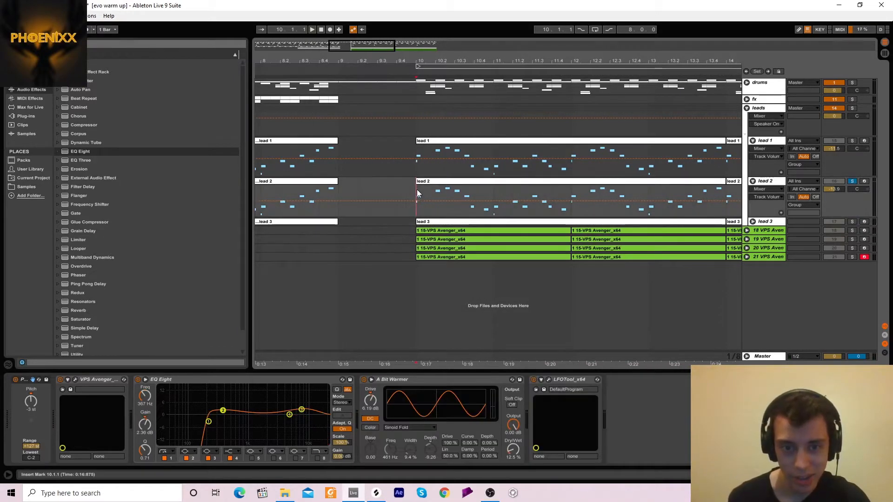
key(space)
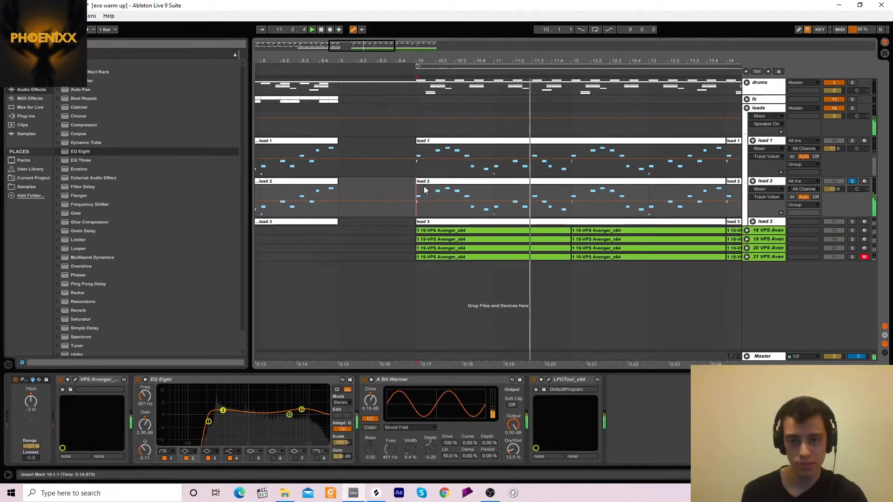
key(space)
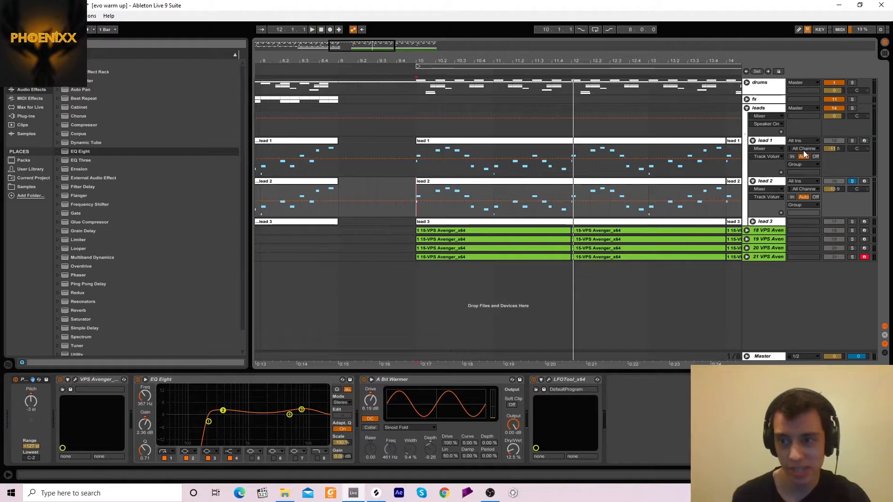
Step: Solo lead 1, select its clip at bar 10 and play it
click(853, 140)
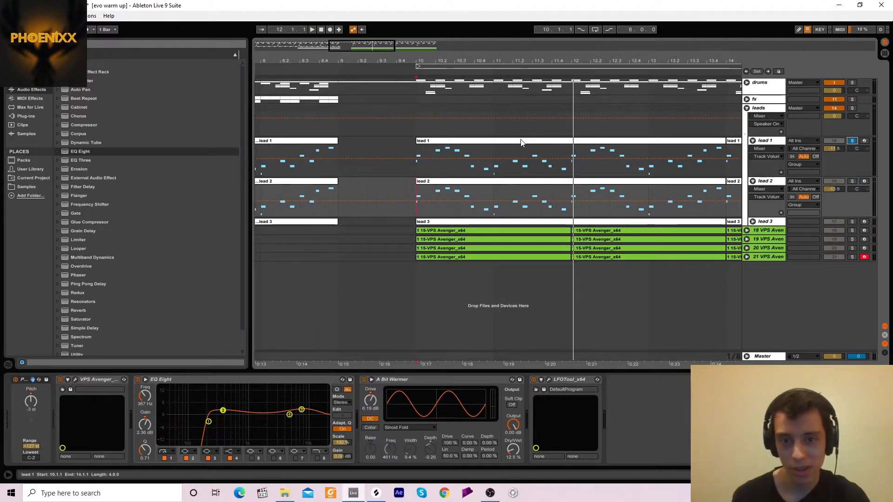
click(618, 141)
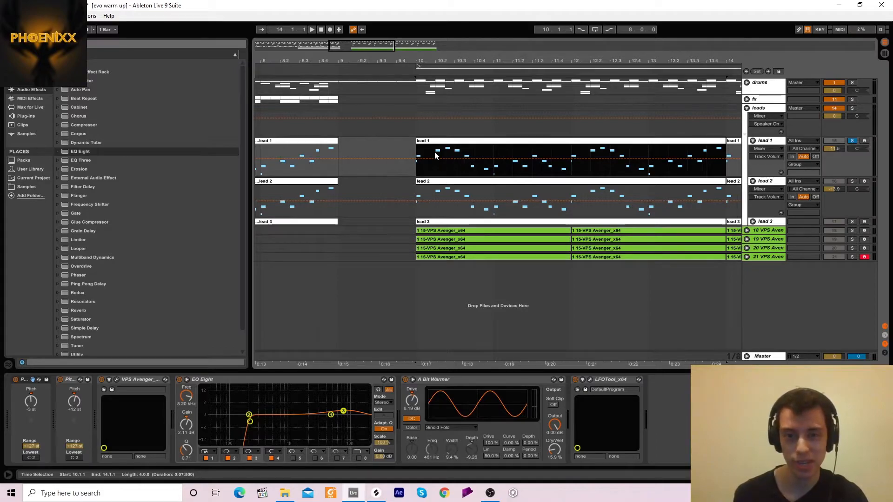
key(space)
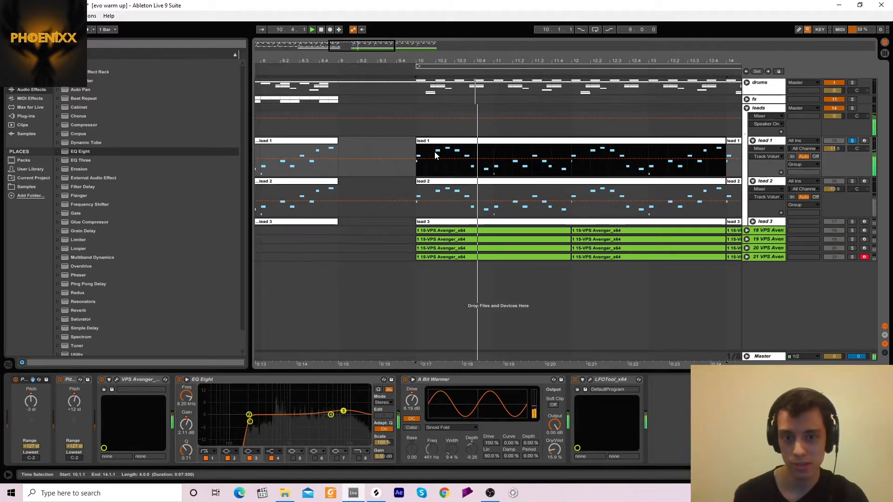
Step: Open the lead 2 clip at bar 10 in the MIDI note editor and examine its short grace notes and note spacing up close
click(533, 182)
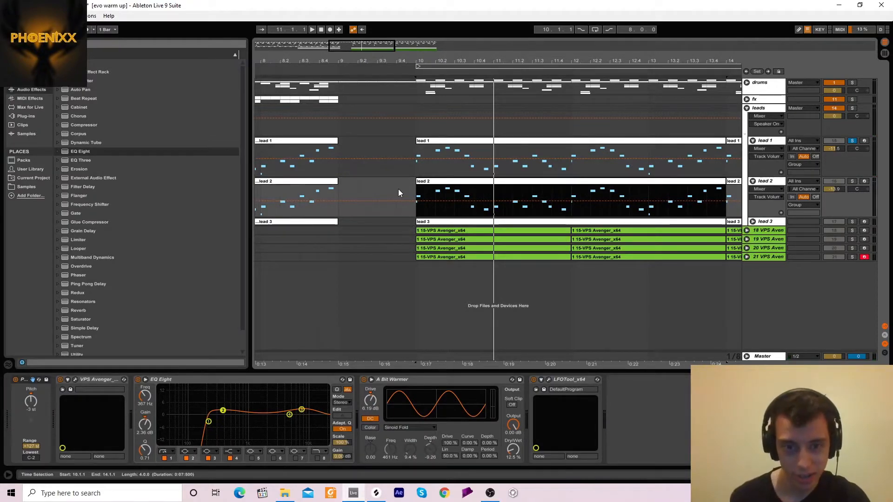
double_click(430, 185)
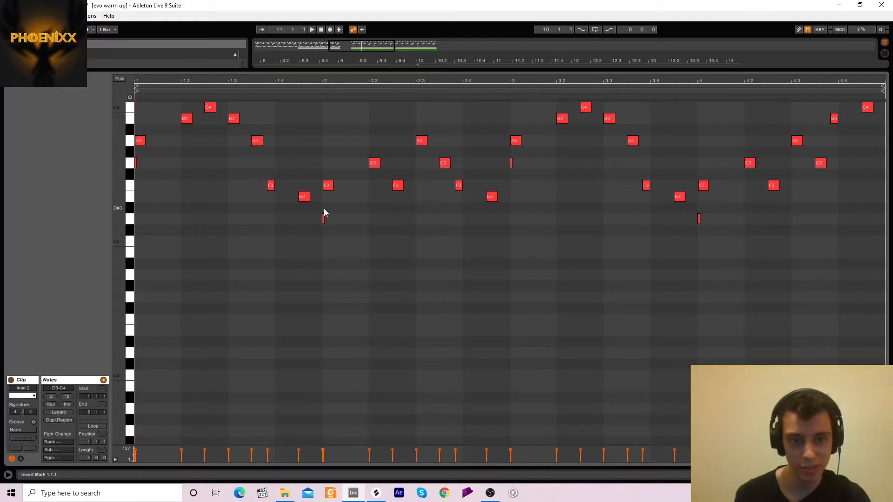
drag(314, 80, 333, 194)
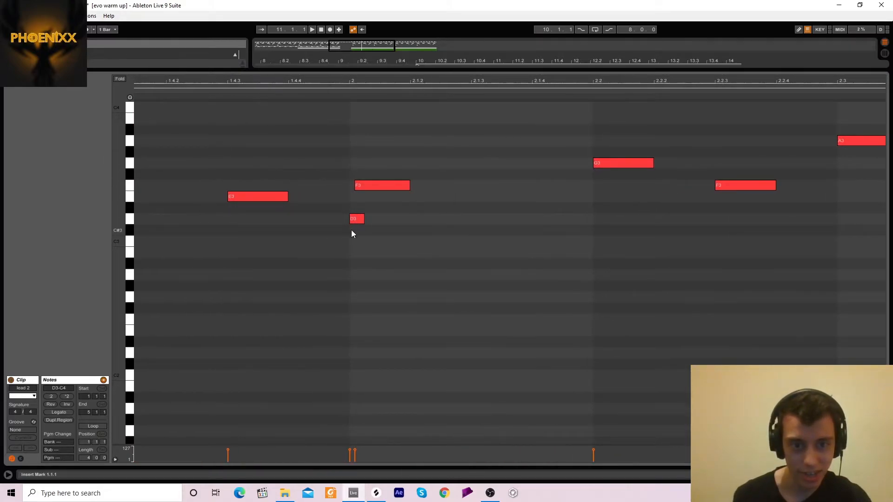
double_click(386, 75)
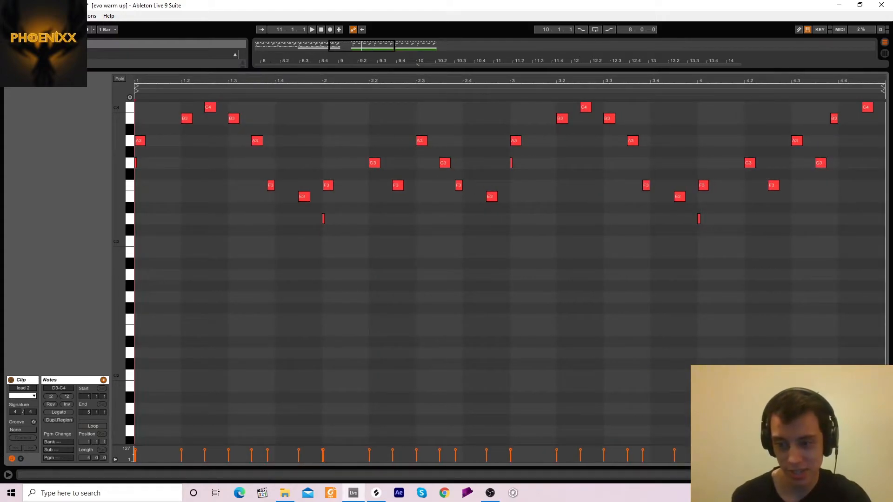
drag(270, 90, 355, 253)
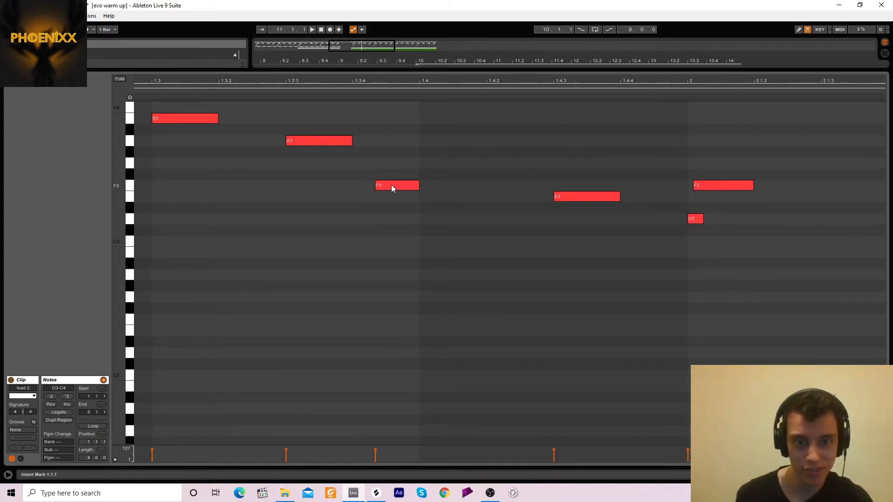
drag(426, 81, 429, 9)
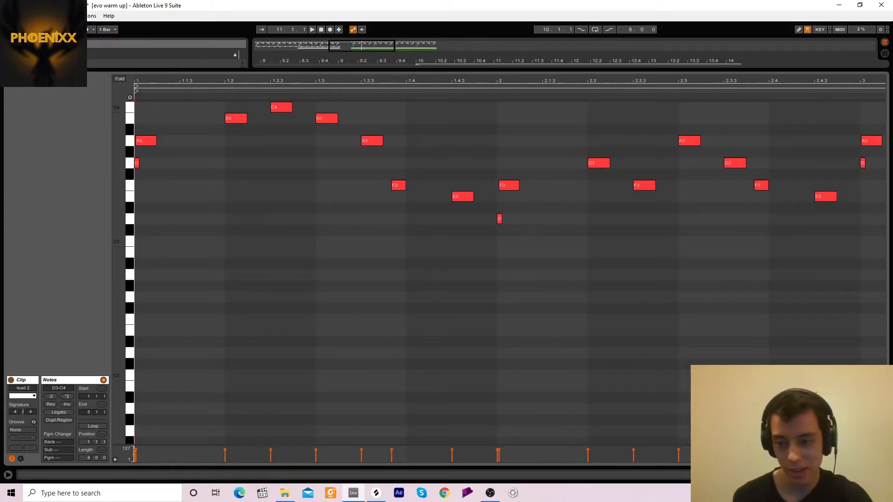
Step: Close the MIDI note editor, show lead 1's device chain and play the soloed track from bar 10
click(885, 475)
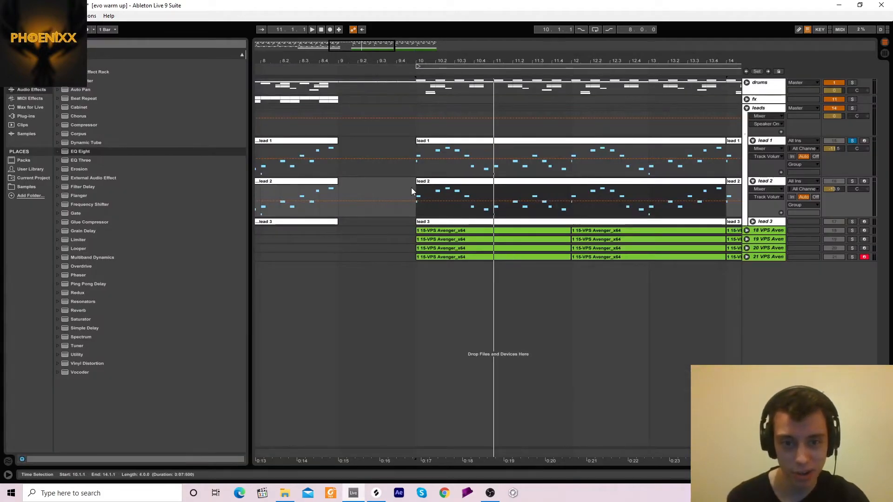
click(415, 169)
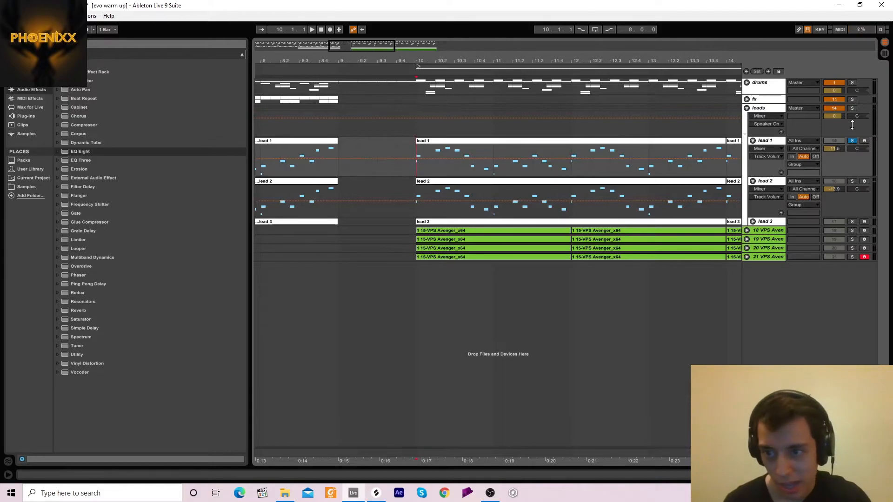
click(853, 141)
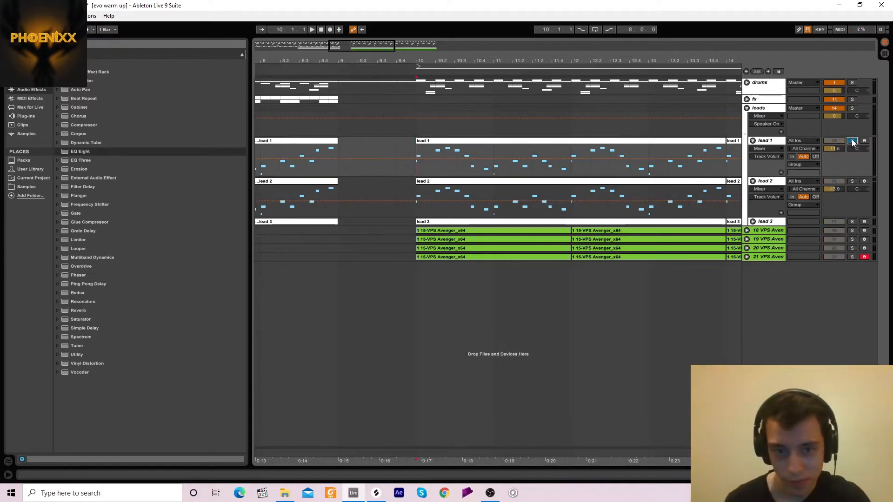
double_click(766, 141)
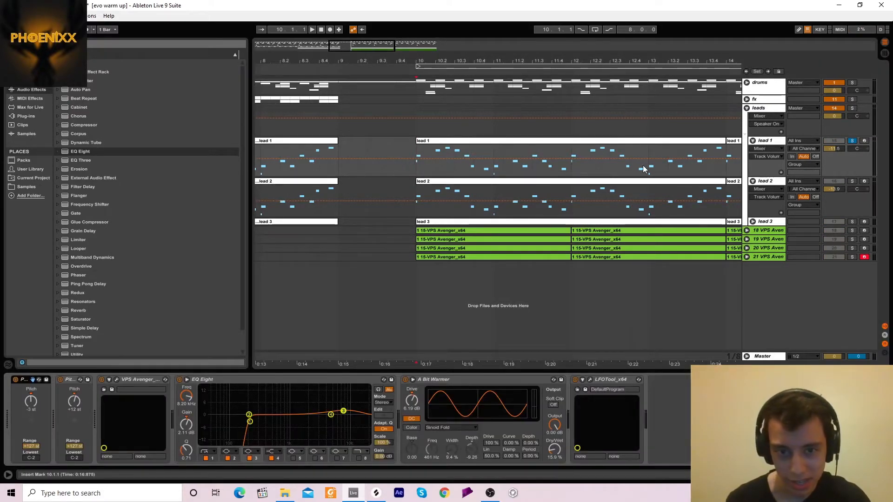
key(space)
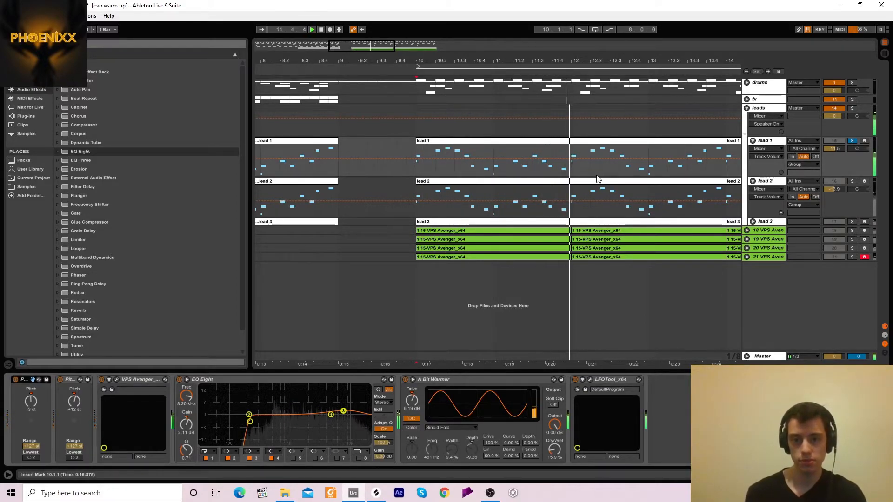
Step: Solo lead 2, select its clip at bar 10 and play it for comparison with lead 1
click(852, 181)
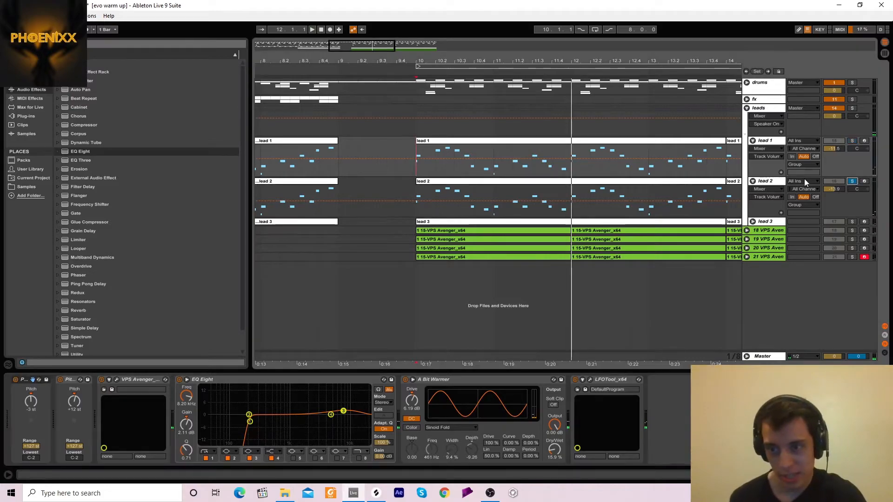
click(483, 187)
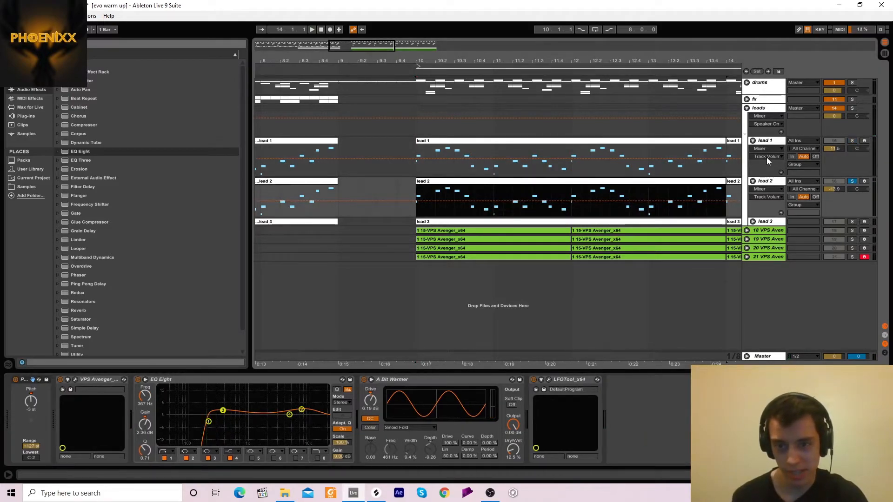
key(space)
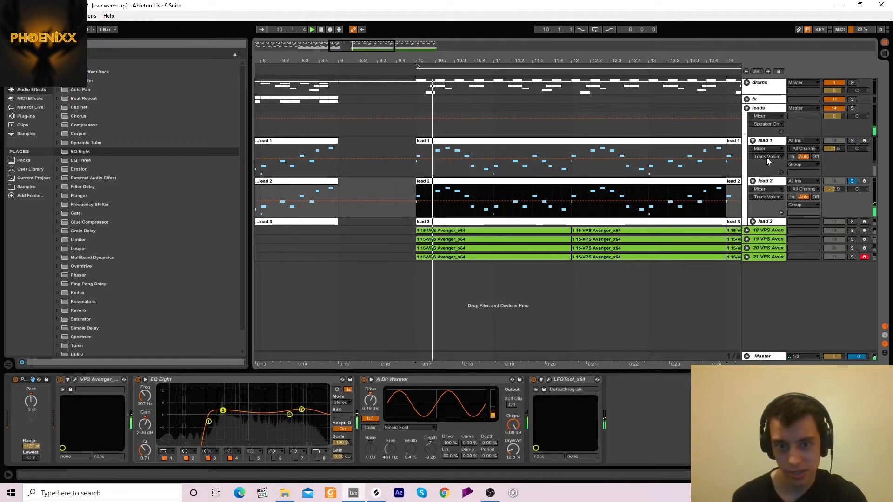
Step: Solo lead 1, add lead 2 to the solo and audition both layers together from bar 10
click(852, 141)
key(space)
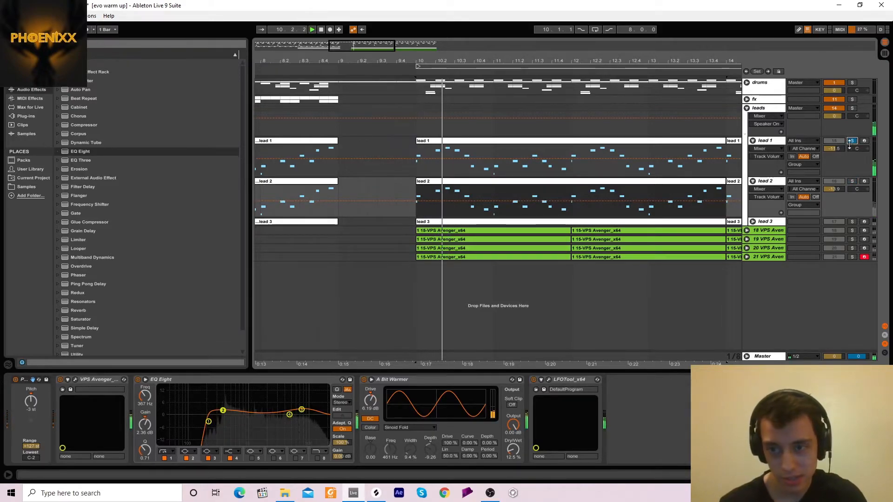
ctrl+click(852, 181)
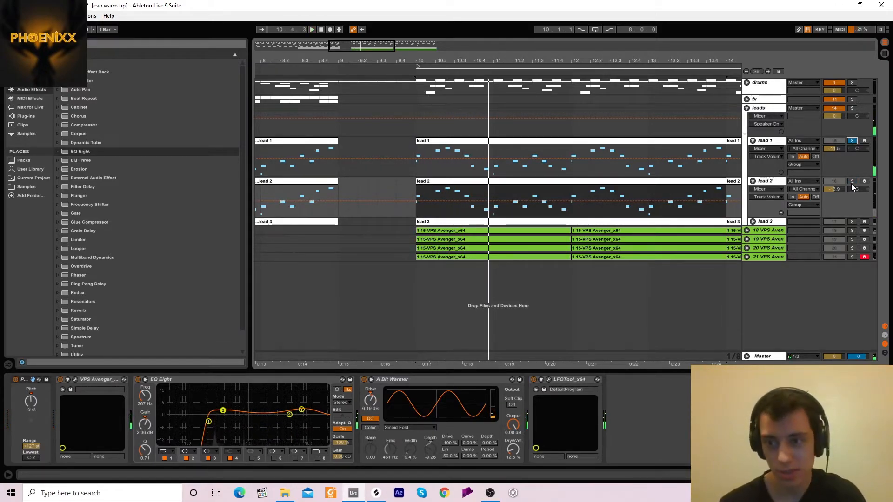
key(space)
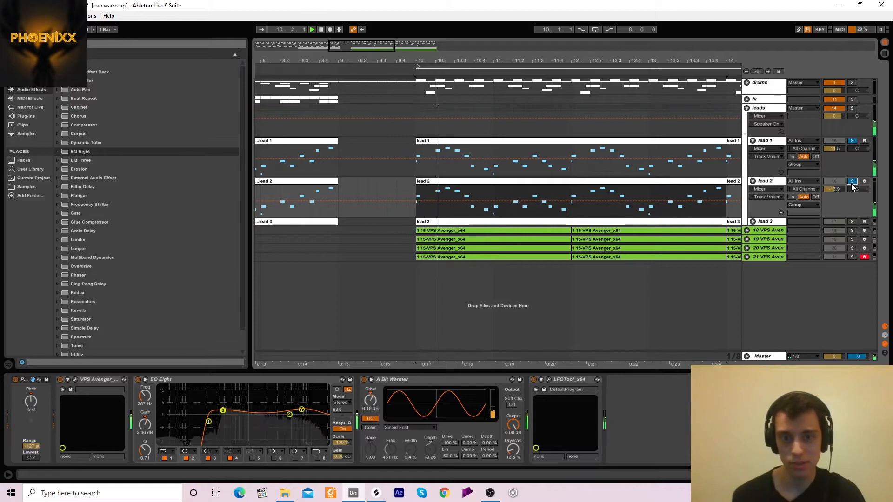
key(space)
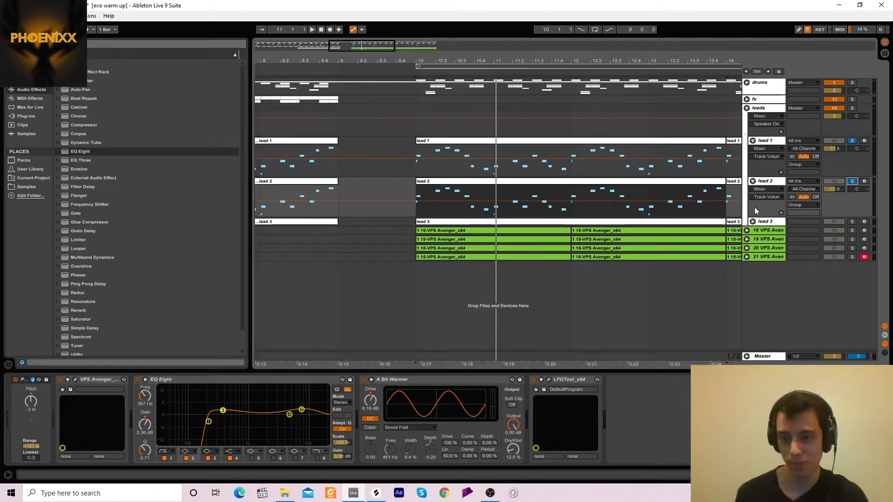
Step: Unfold lead 3, solo it on its own and audition its clip from bar 10
click(752, 222)
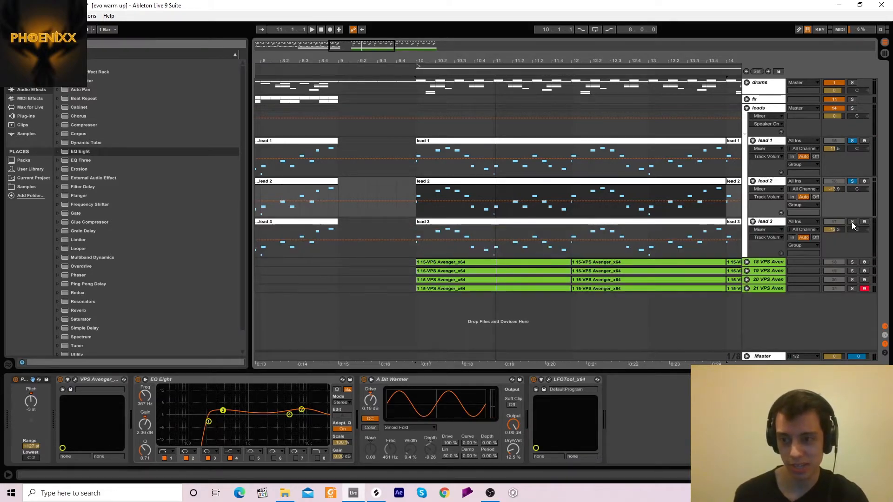
click(502, 227)
key(space)
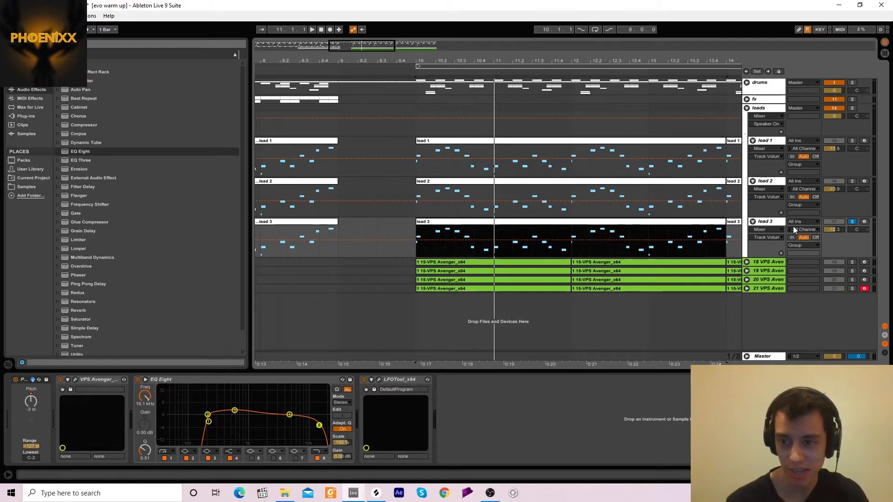
Step: Rebuild the lead stack from bar 10 by soloing lead 1 and lead 2, adding lead 3 and auditioning the layers together
click(852, 222)
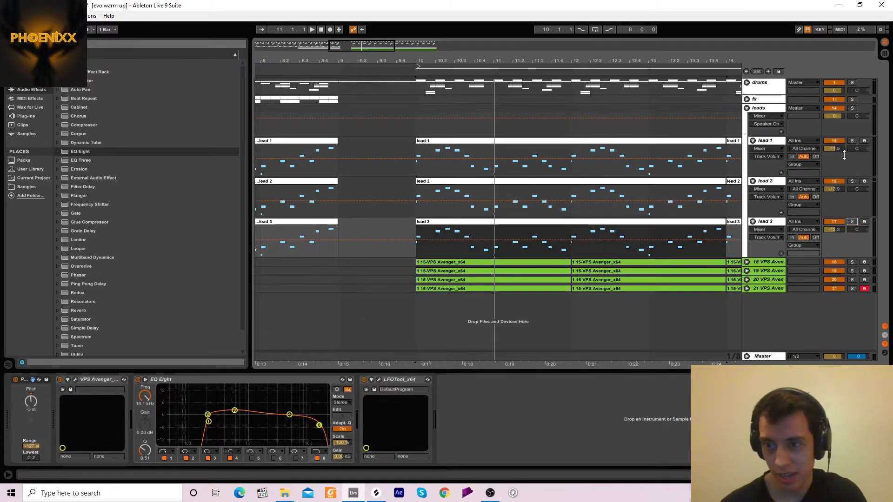
click(854, 140)
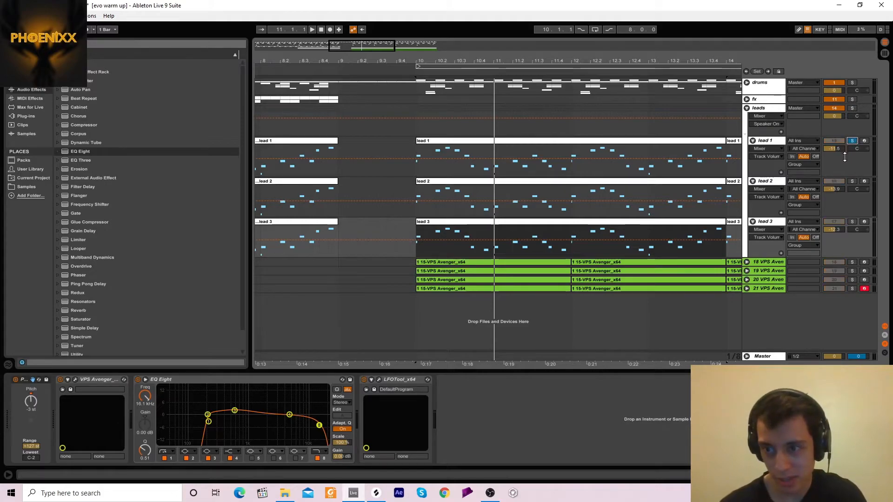
click(852, 181)
key(space)
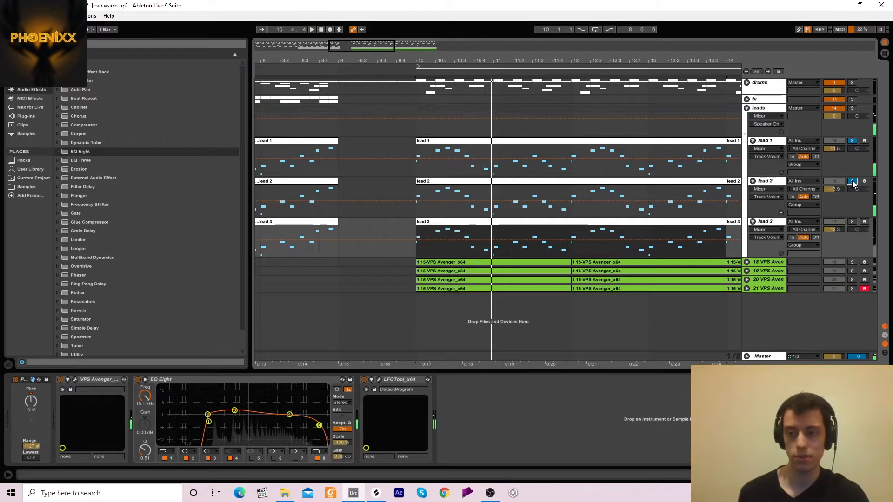
click(852, 222)
key(space)
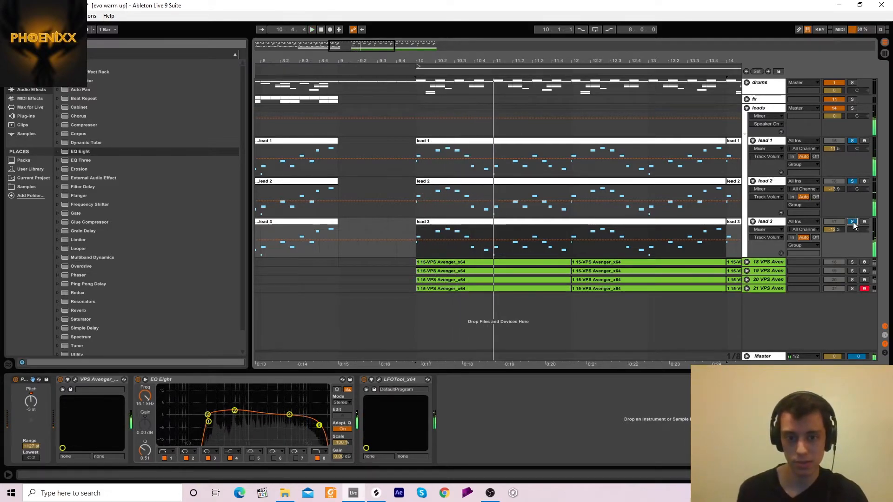
Step: Show the leads group's effect chain and play the three leads from bar 5, checking the EQ Eight filter curve
drag(411, 58, 410, 45)
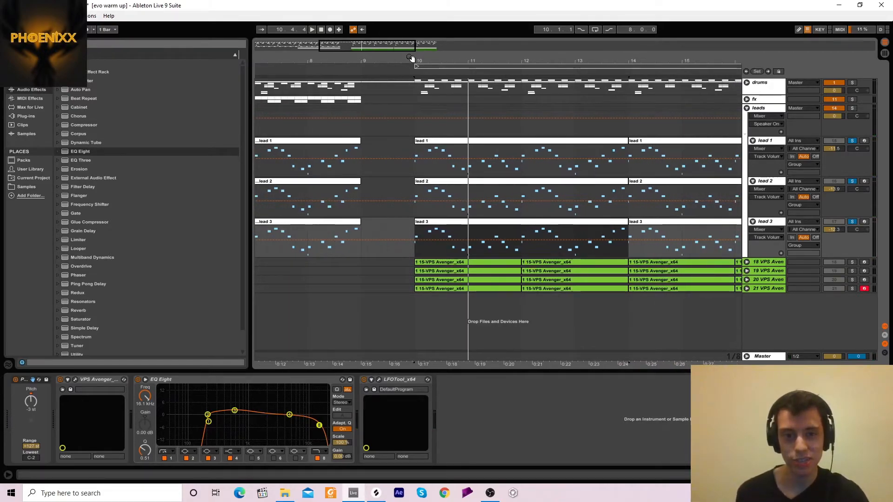
drag(412, 57, 469, 57)
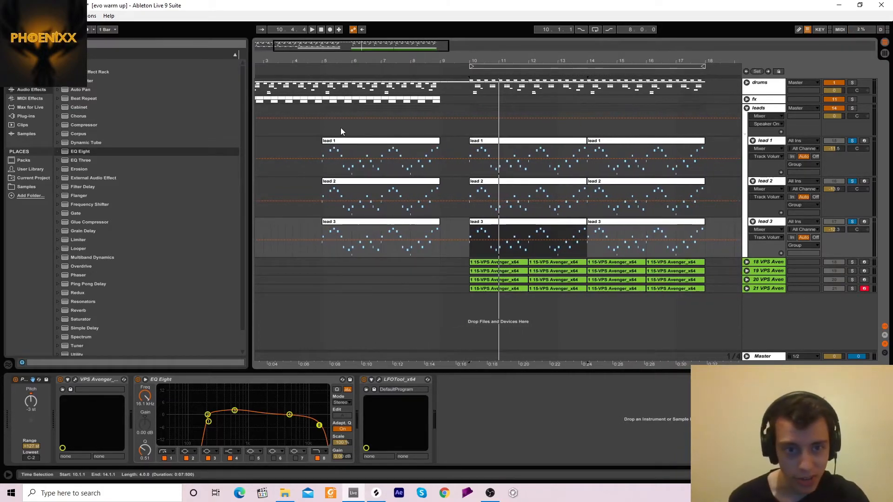
click(344, 141)
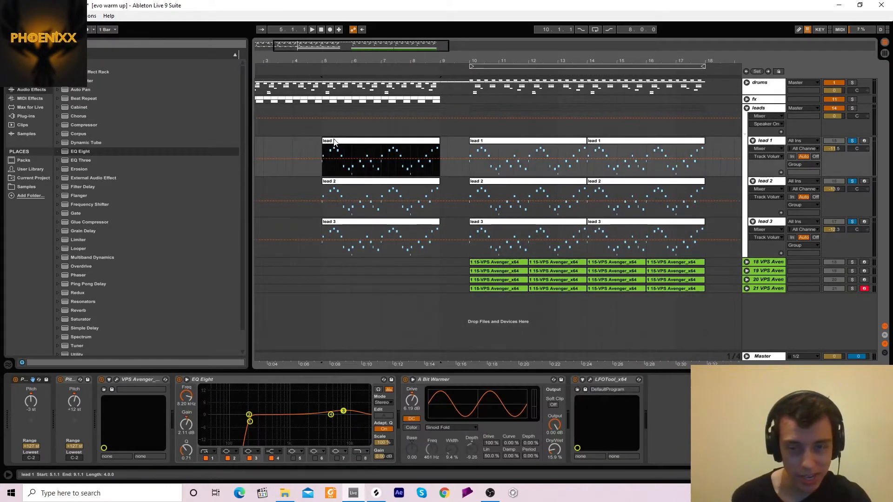
click(776, 110)
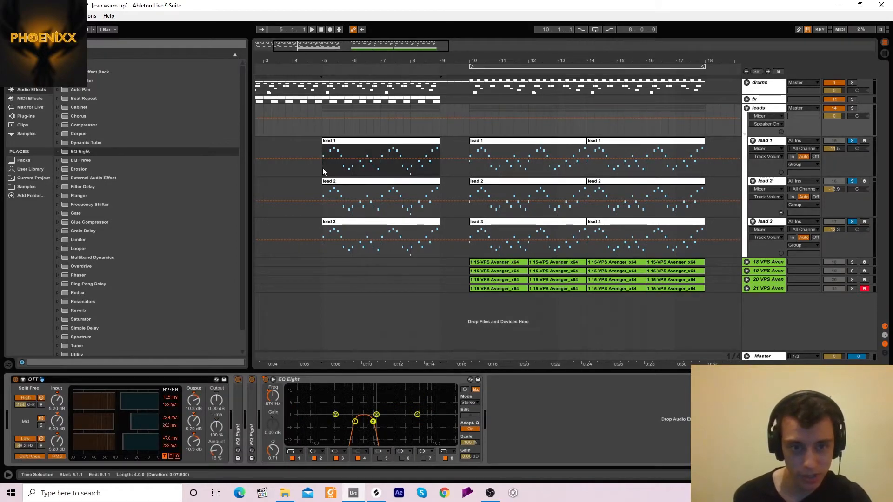
key(space)
drag(377, 421, 386, 421)
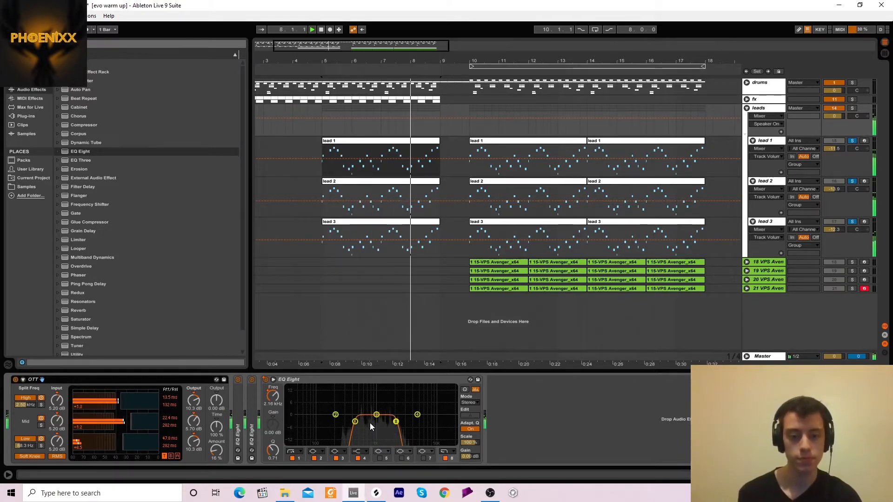
key(space)
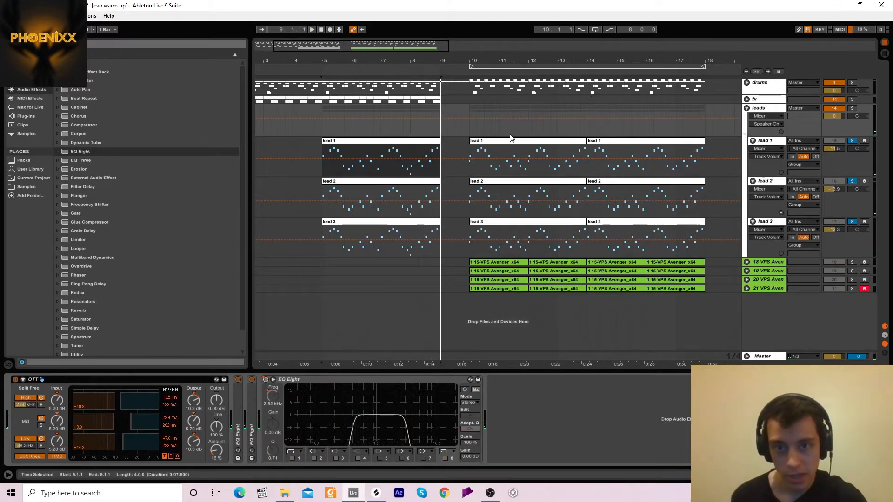
Step: Fold the leads group, unfold and solo track 18 VPS Avenger, and play its first clip from bar 10
click(746, 108)
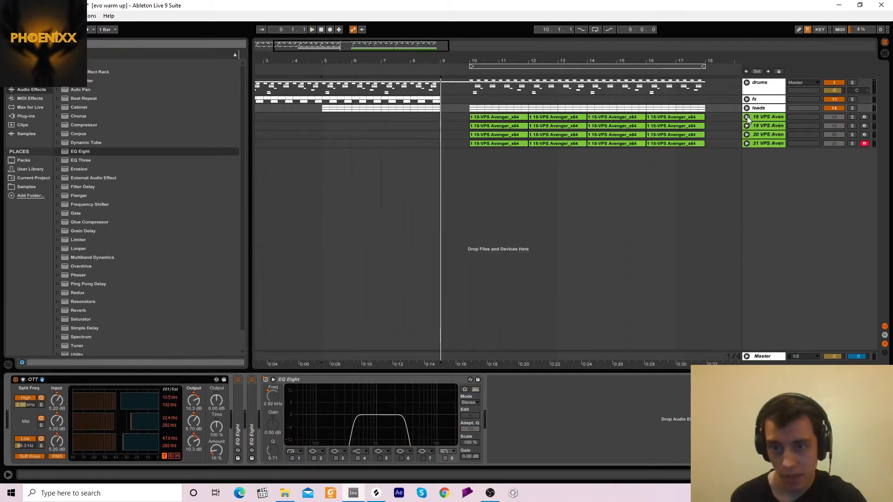
click(747, 116)
click(484, 125)
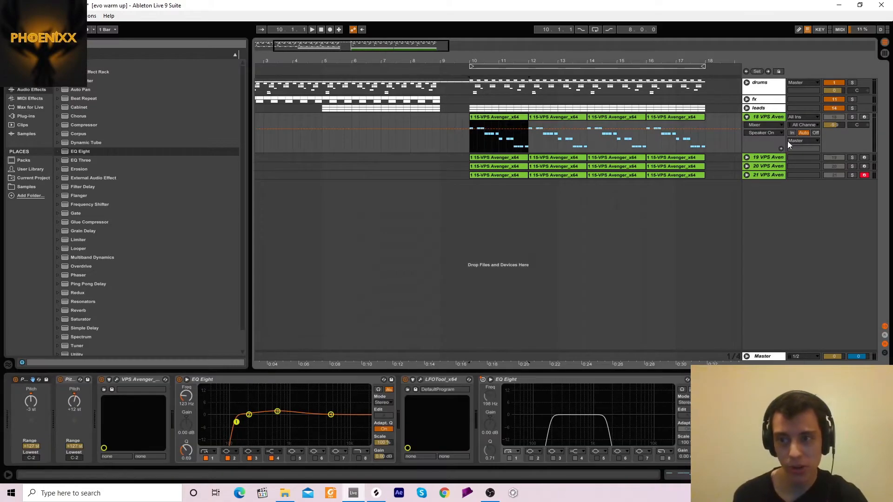
click(851, 117)
click(493, 117)
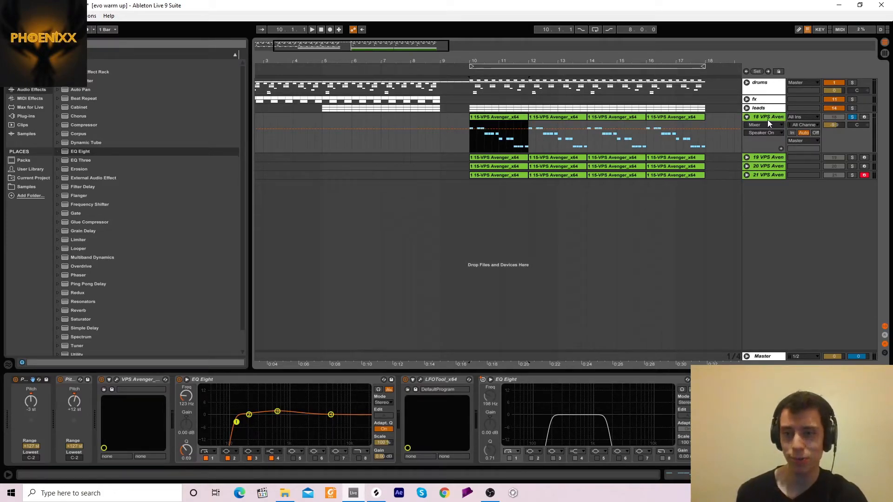
key(space)
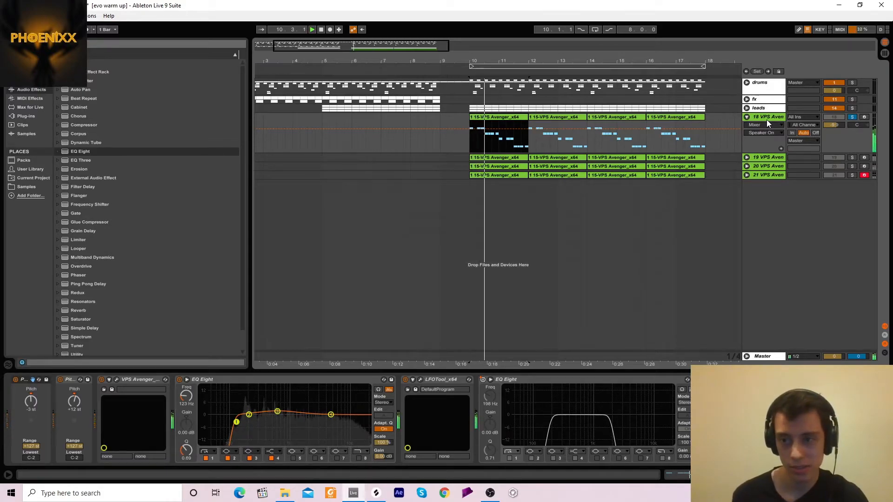
Step: Unfold VPS Avenger tracks 19, 20 and 21 and solo each in turn to audition it from bar 10
click(746, 157)
click(852, 158)
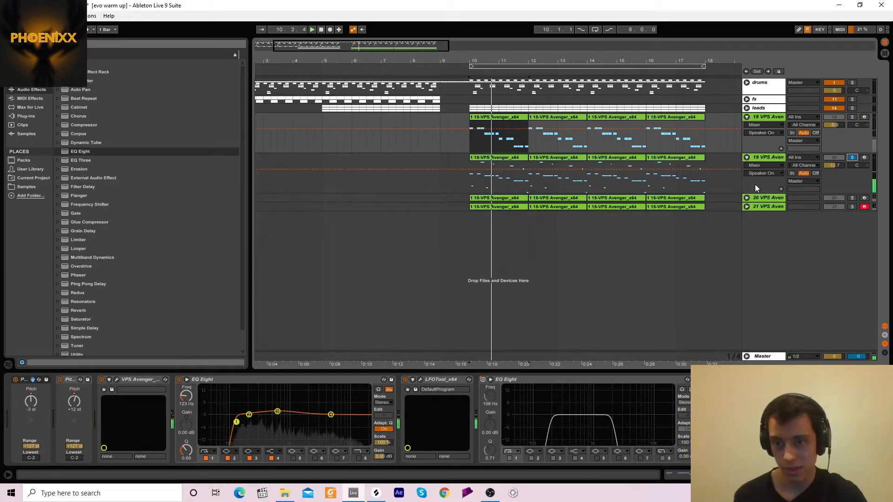
click(746, 197)
click(851, 198)
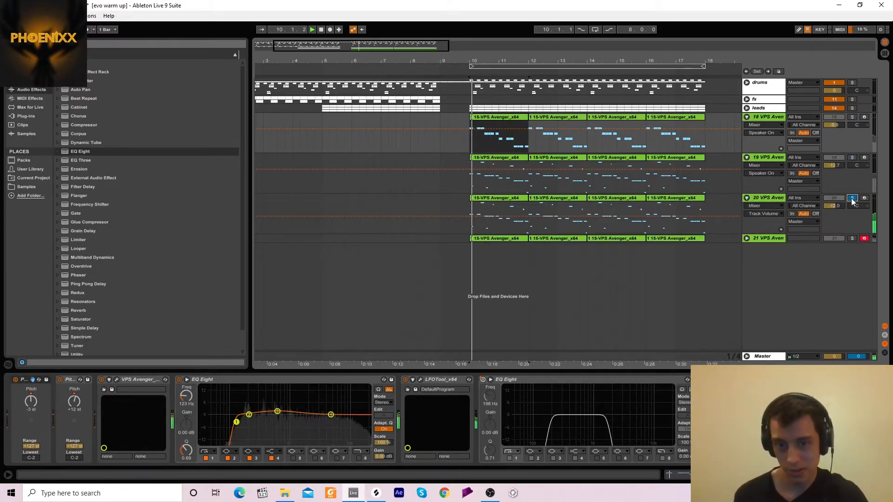
click(747, 239)
click(851, 239)
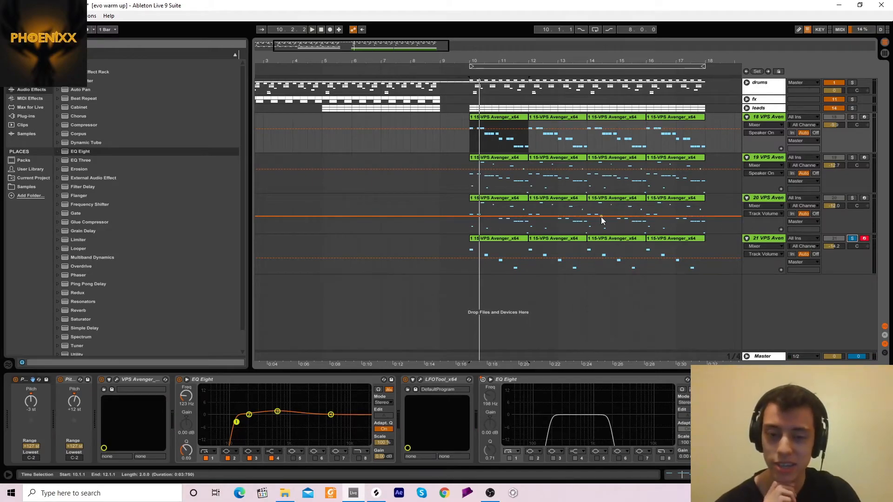
Step: Solo VPS Avenger track 19, audition its first clip at bar 10 and switch off track 18's activator
click(471, 177)
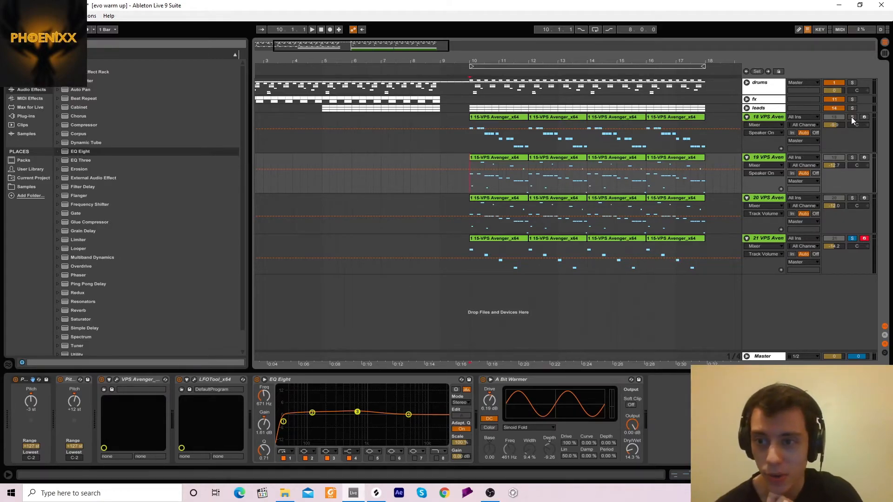
click(768, 118)
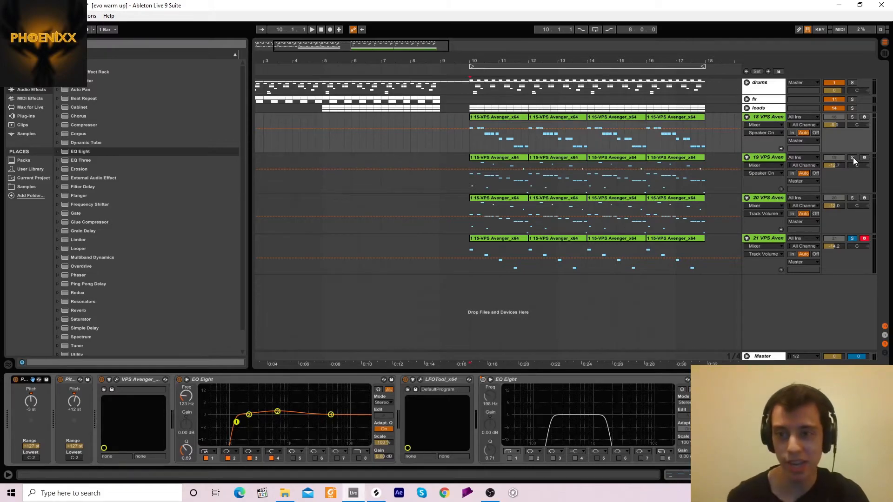
click(484, 159)
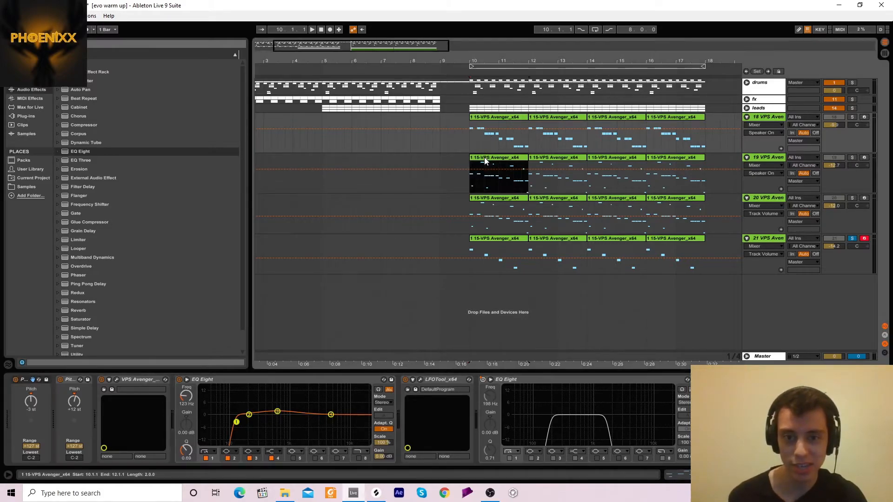
click(852, 158)
click(831, 118)
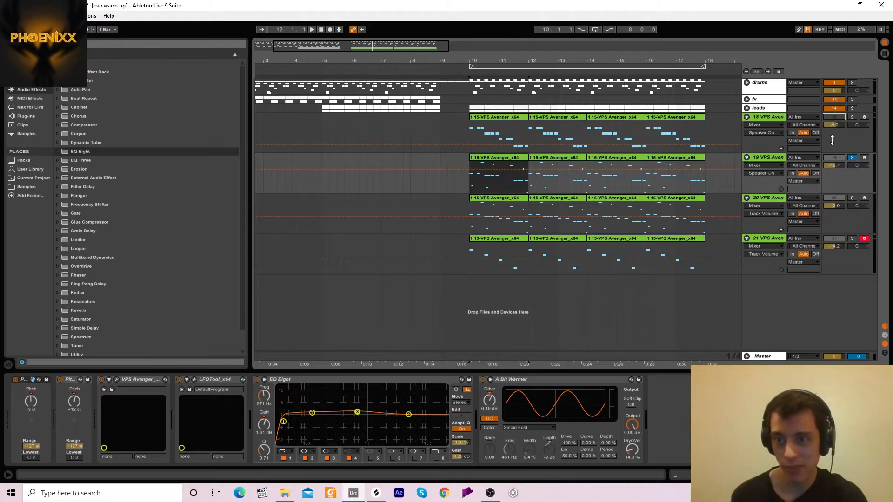
Step: Switch off VPS Avenger tracks 20 and 21, unsolo track 19, and play it with the rest of the mix from bar 10
click(831, 198)
click(834, 239)
click(852, 158)
click(468, 175)
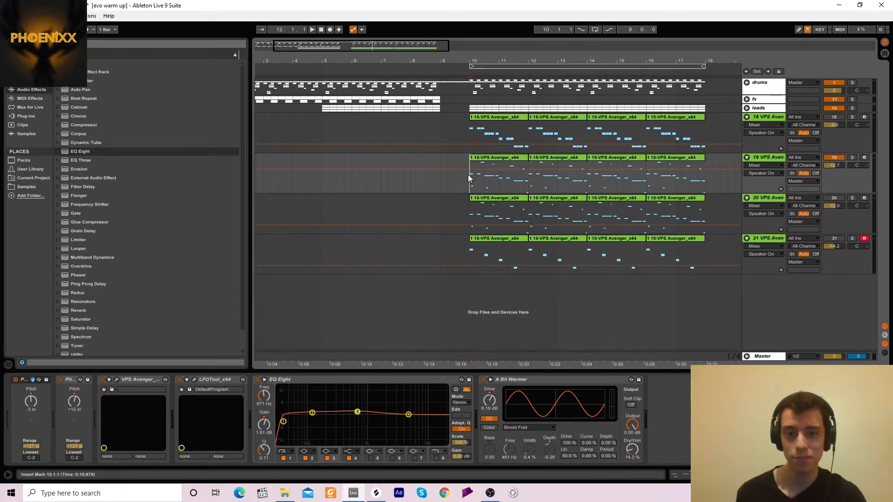
key(space)
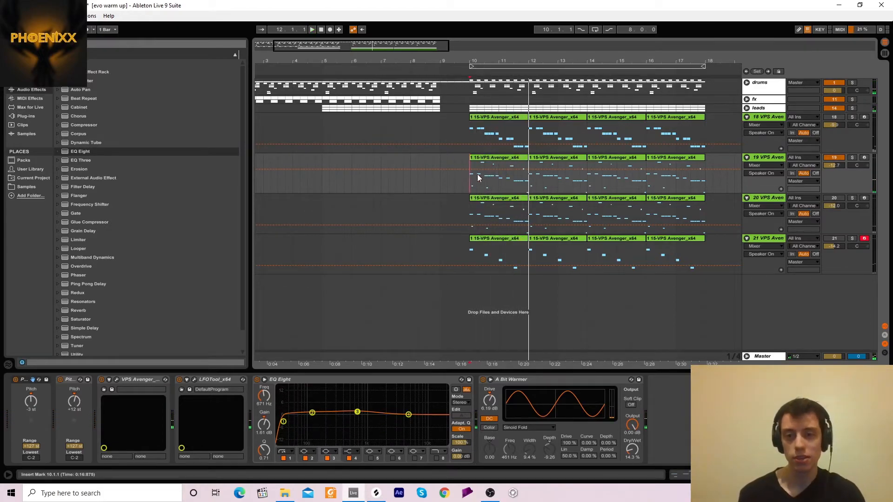
Step: Switch VPS Avenger tracks 18 and 20 back on one at a time, playing the mix from bar 10 after each
click(831, 118)
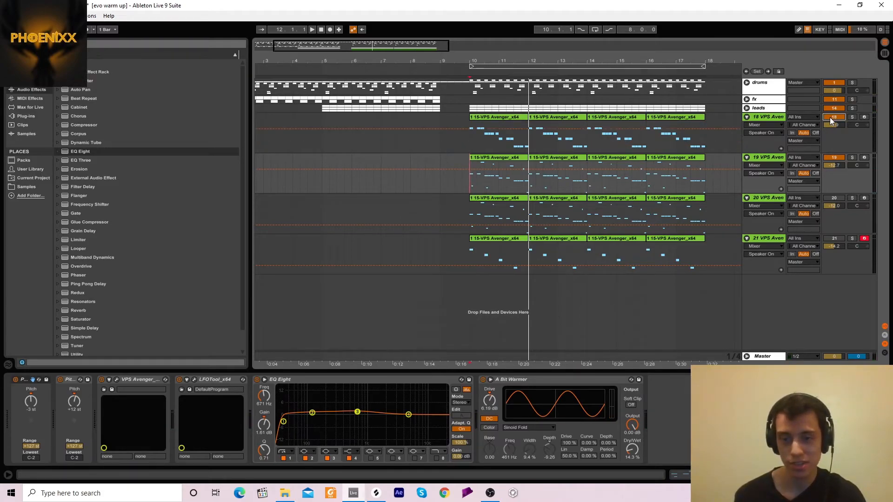
key(space)
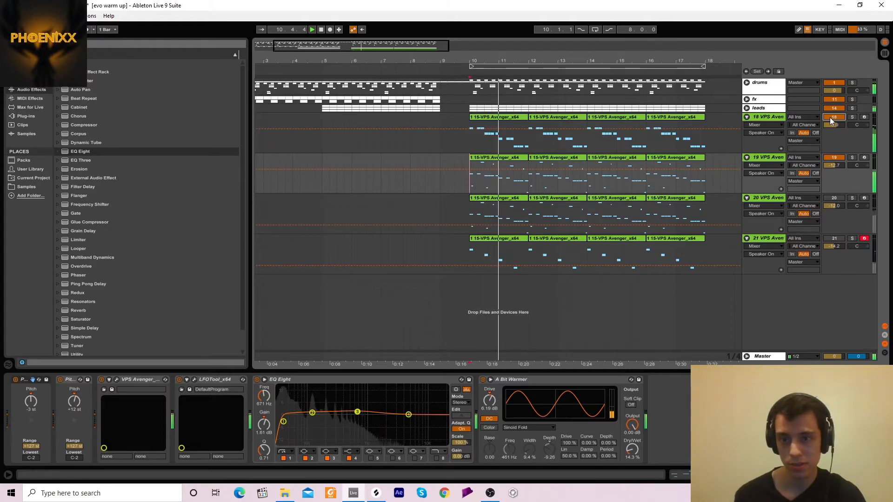
key(space)
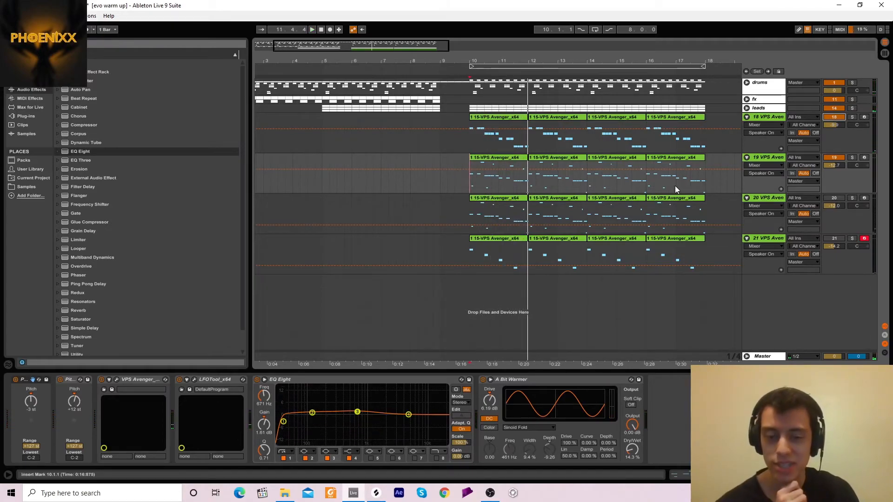
click(838, 198)
key(space)
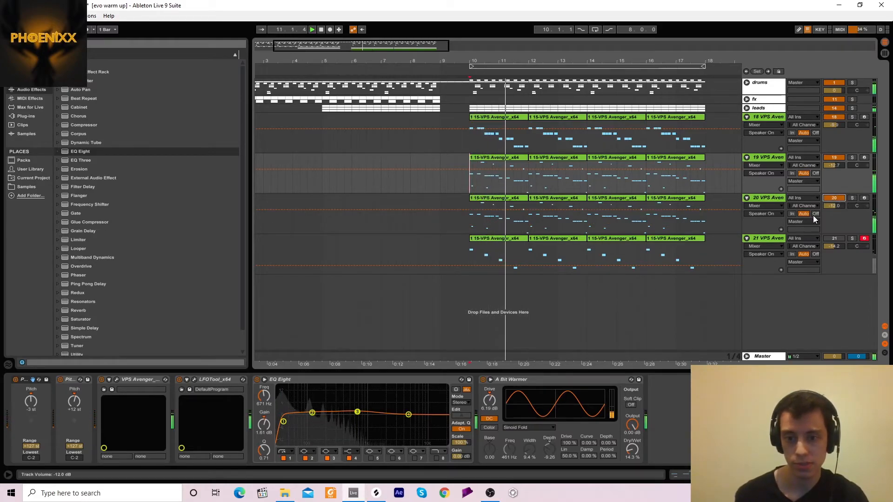
Step: Switch VPS Avenger track 21 back on and play all four layers together from bar 10
click(833, 239)
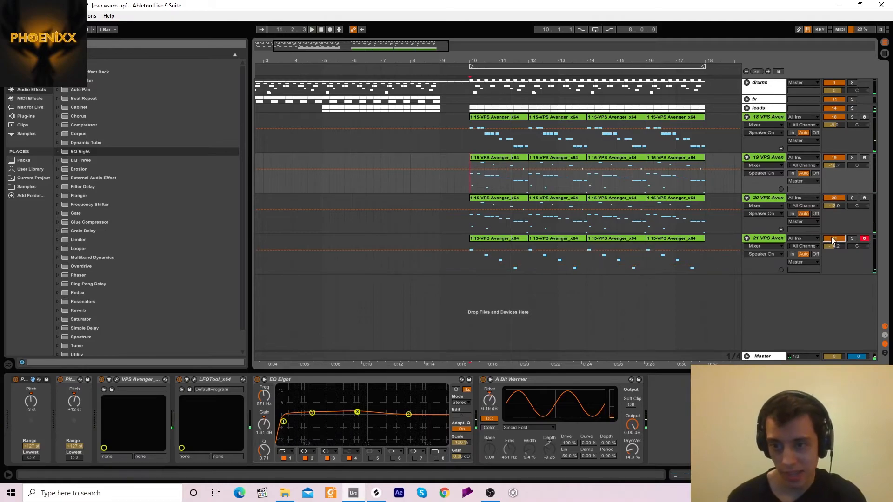
click(468, 263)
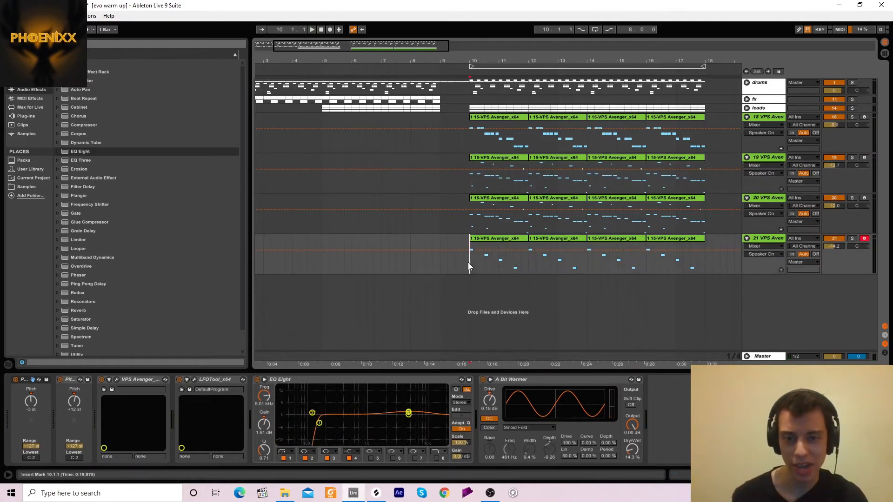
key(space)
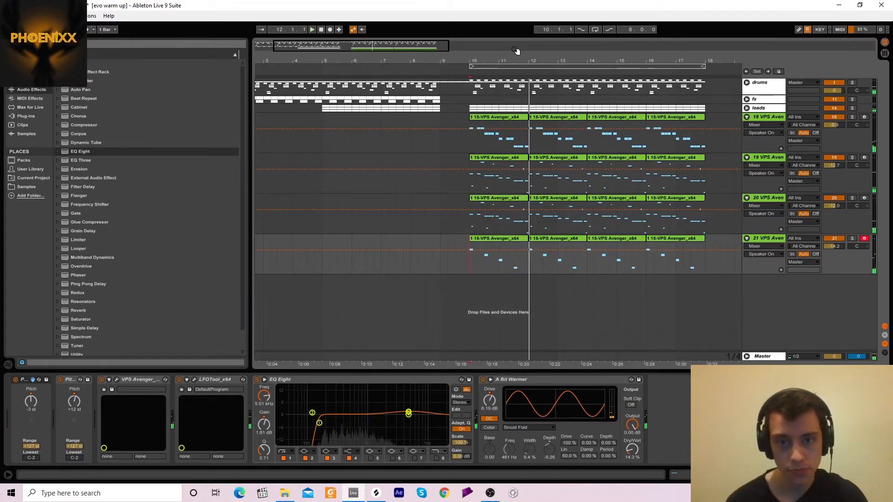
key(space)
Step: Unfold the drums group and play the opening beats of bar 10 to compare the drum hits with the VPS Avenger notes
mouse_move(513, 55)
mouse_down()
mouse_move(471, 57)
mouse_move(471, 114)
mouse_up()
click(746, 83)
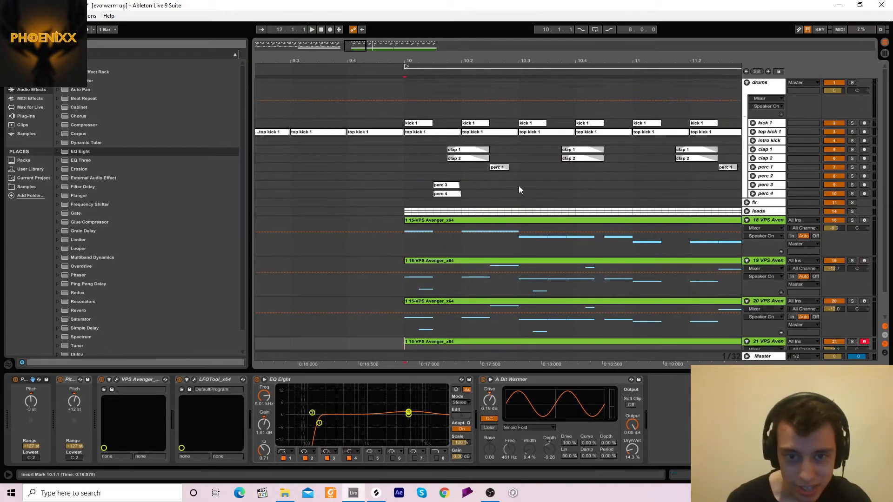
click(403, 239)
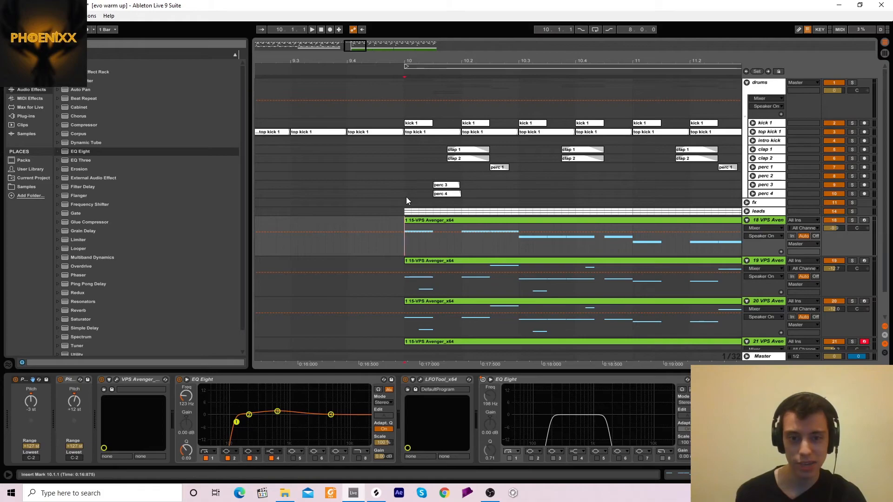
key(space)
key(space)
key(space)
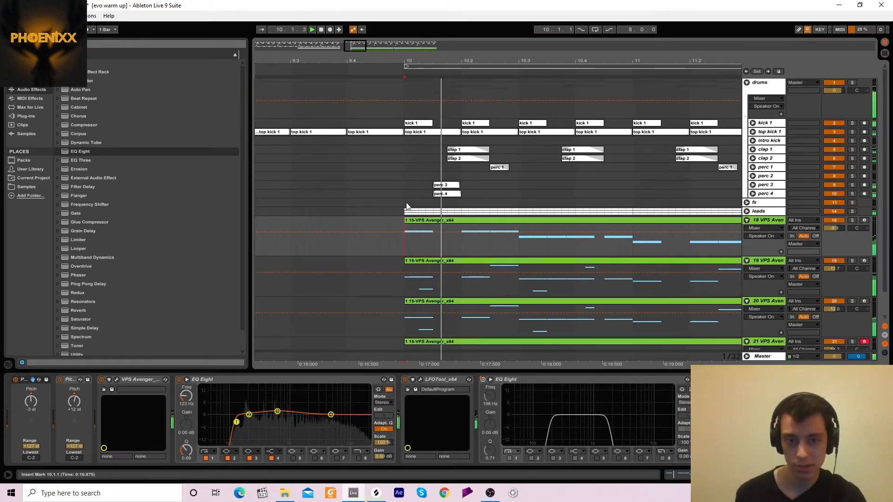
key(space)
key(space)
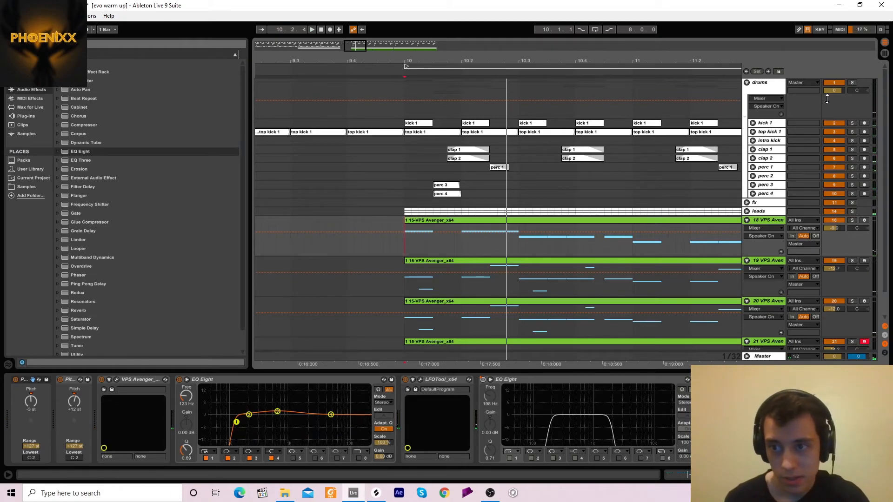
Step: Solo the drums group to audition its groove from bar 10, and unsolo it to replay the beats with the full mix
click(852, 82)
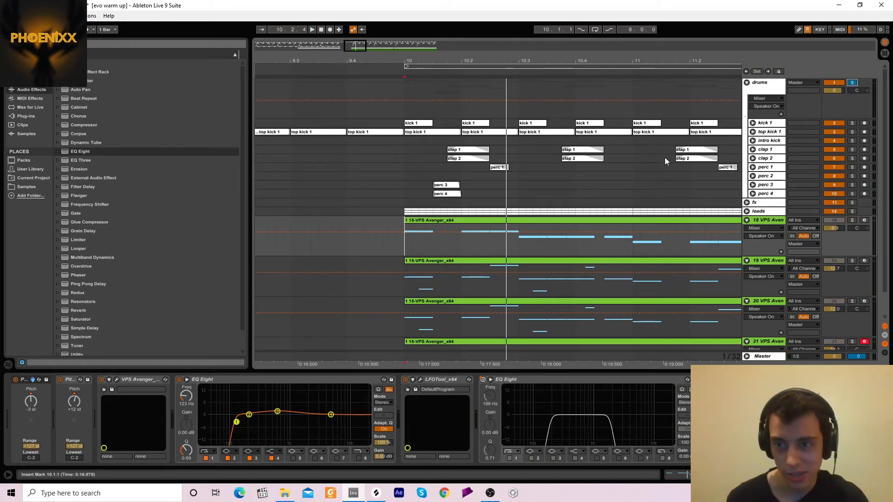
key(space)
key(space)
key(space)
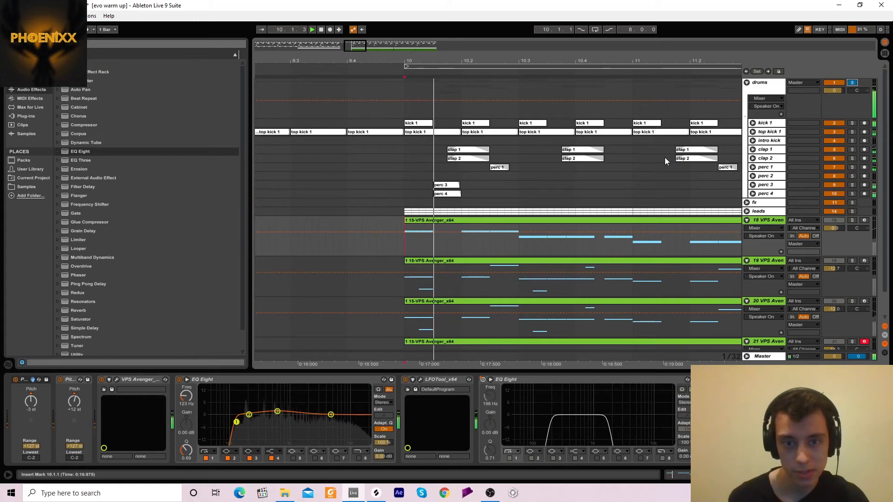
key(space)
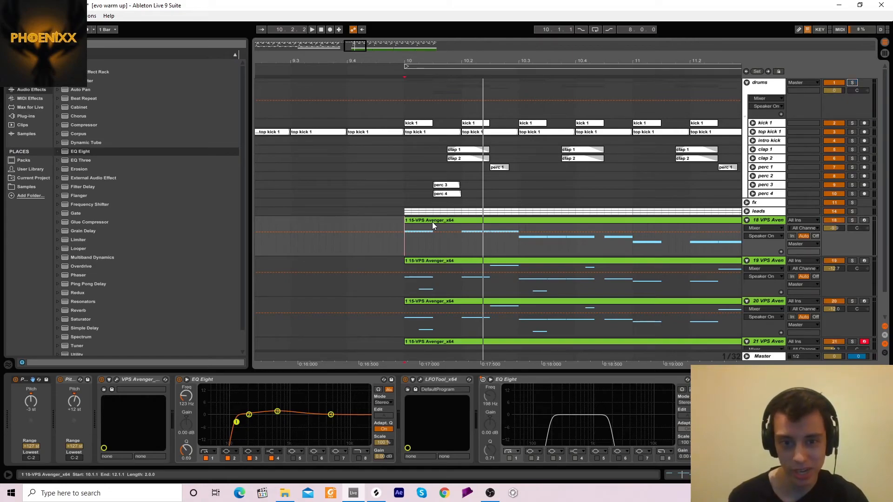
key(space)
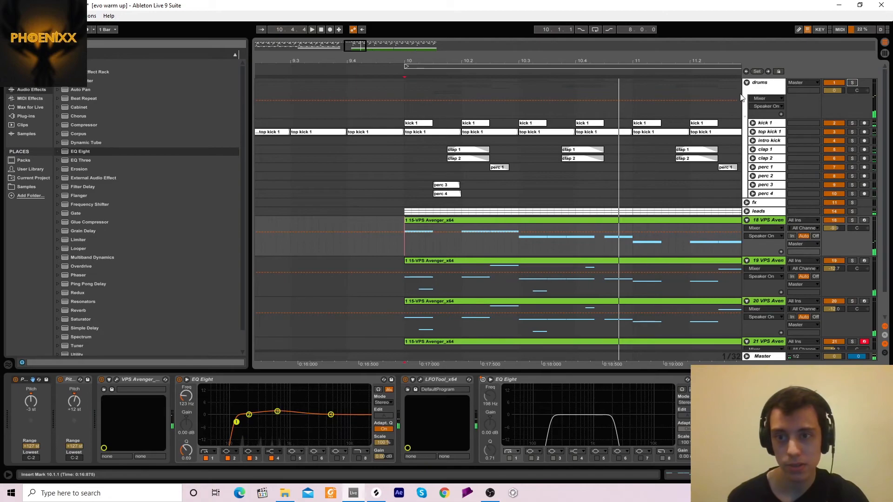
Step: Fold the drums group and cue playback at bar 5 of the arrangement
click(747, 82)
drag(495, 61, 320, 60)
key(space)
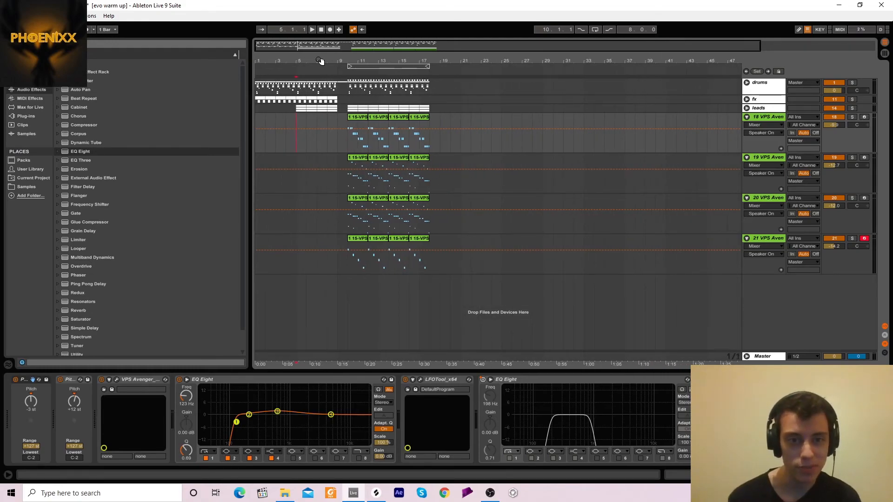
drag(320, 60, 356, 61)
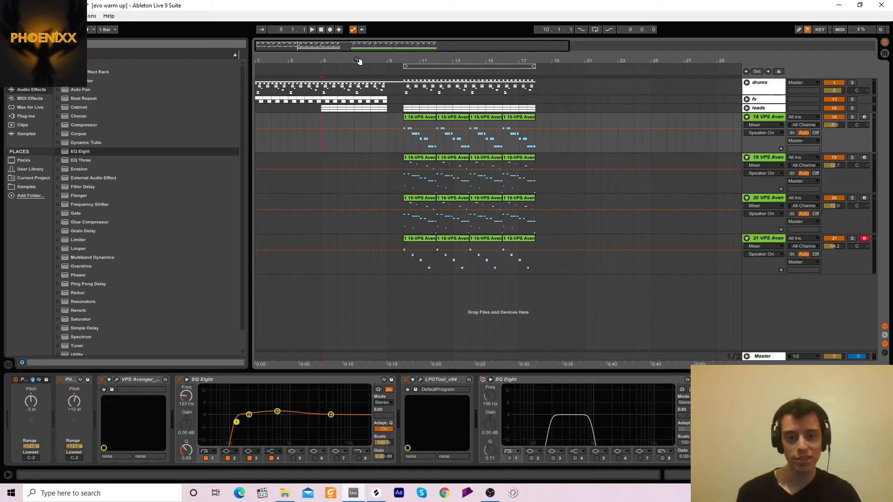
Step: Cue track 21 at bar 10 and fold VPS Avenger tracks 18 to 21
click(404, 258)
drag(419, 64, 419, 86)
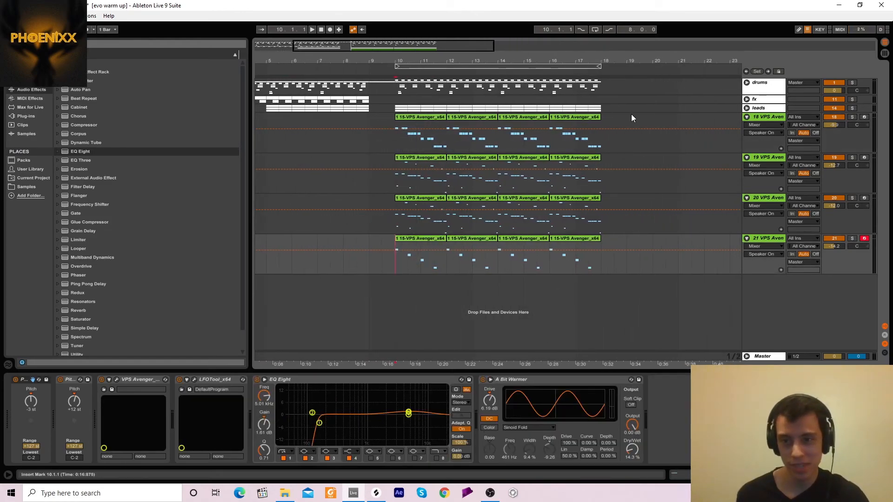
click(746, 117)
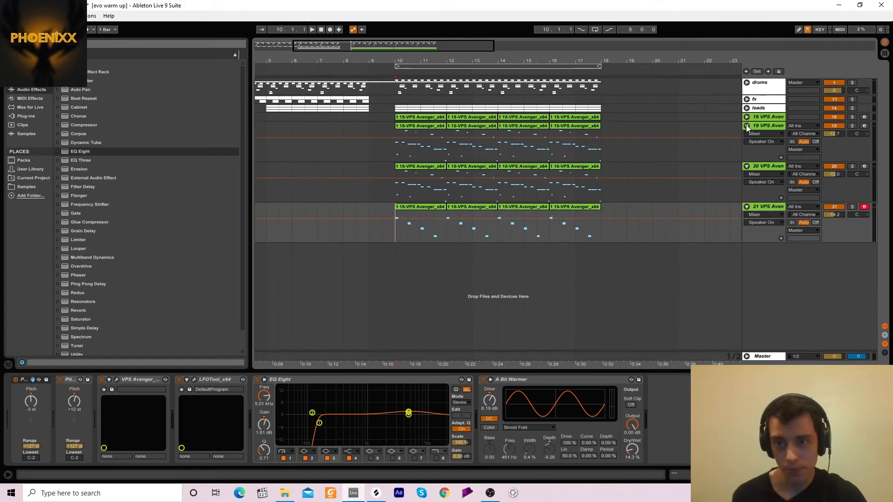
click(746, 126)
click(746, 135)
click(746, 144)
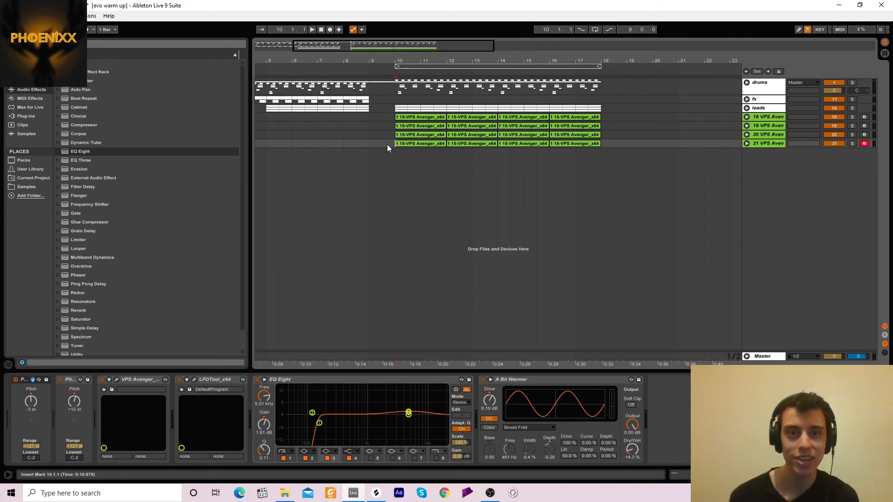
drag(415, 61, 394, 58)
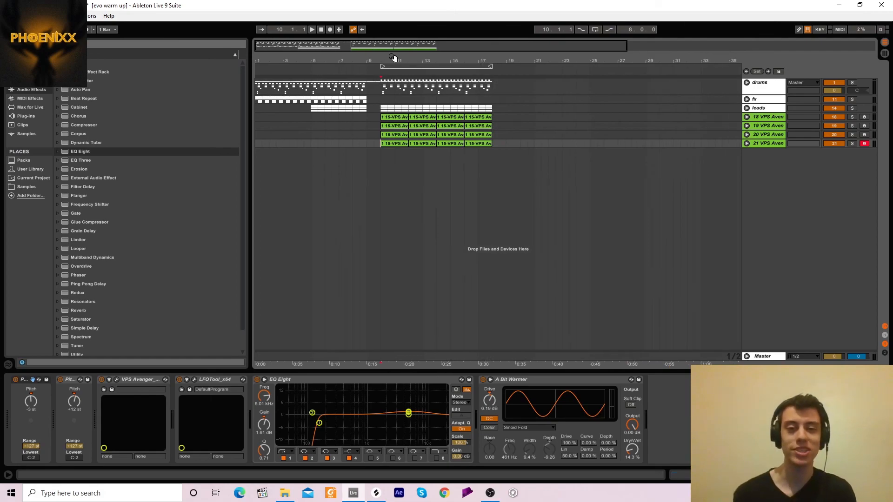